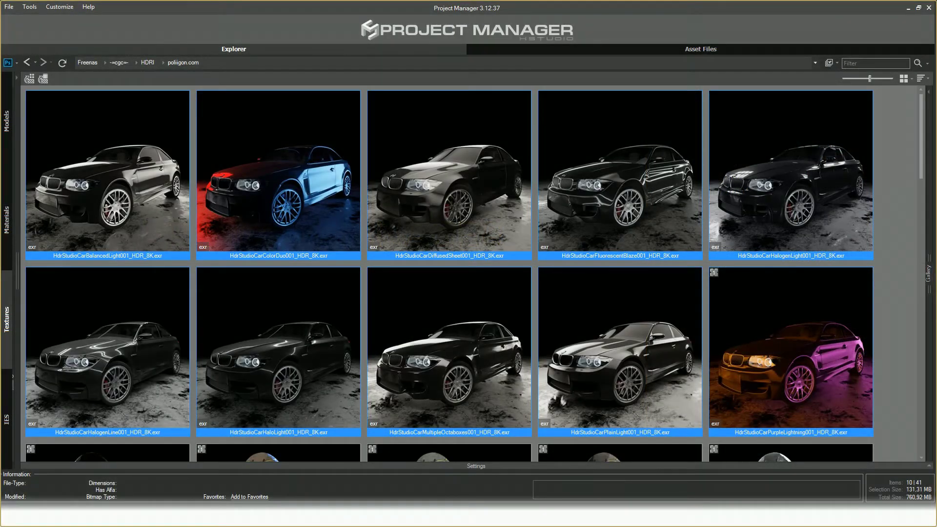
# Open the Mass-Rename Tool from Tools and maximize it
pyautogui.click(29, 7)
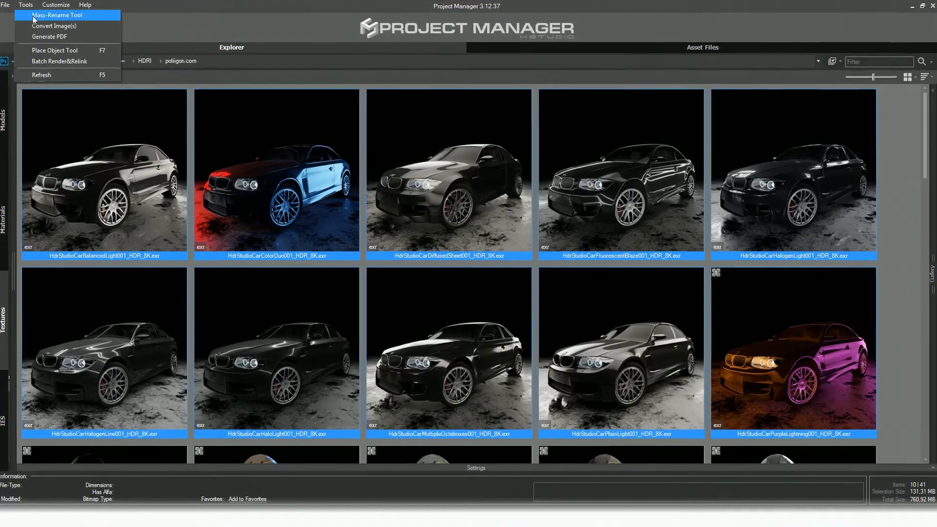
pyautogui.click(49, 17)
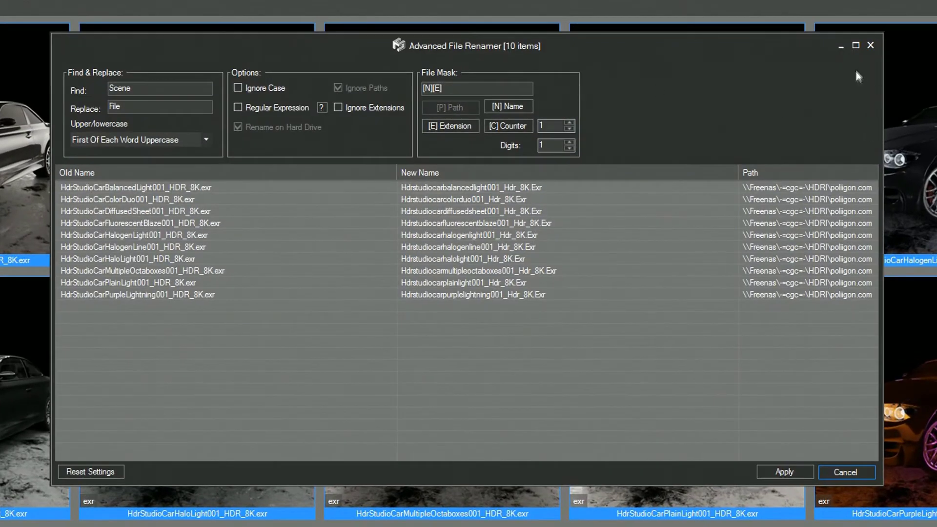
pyautogui.click(855, 45)
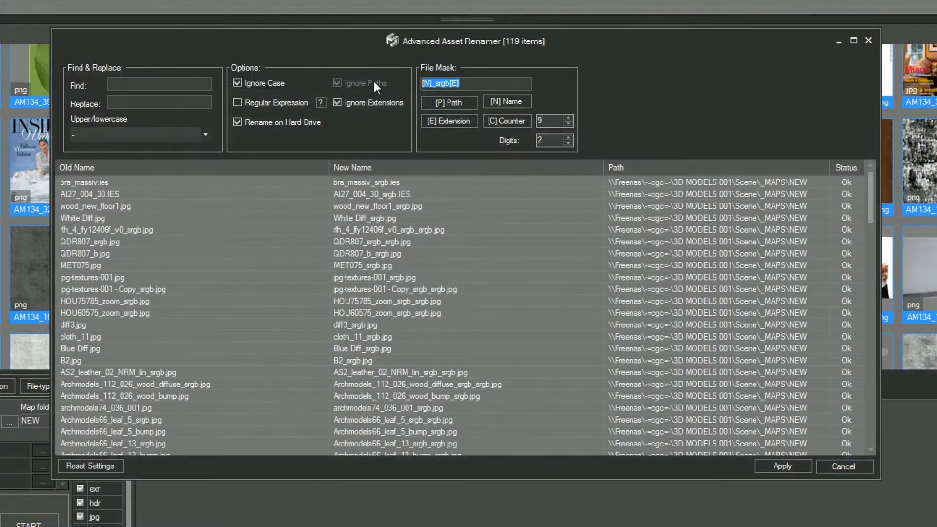
# Set the file mask to Scene-003- plus a counter starting at 00 and the extension
pyautogui.write('Scene')
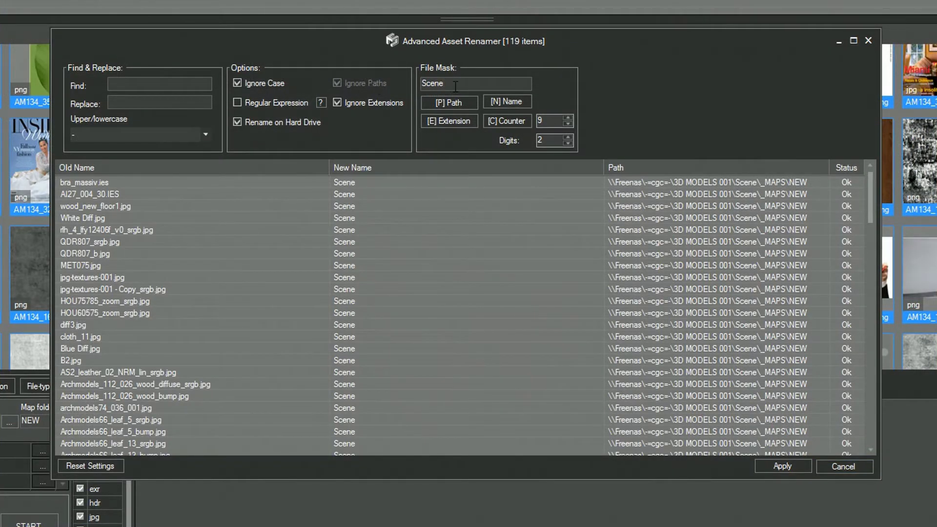
pyautogui.write('-003-')
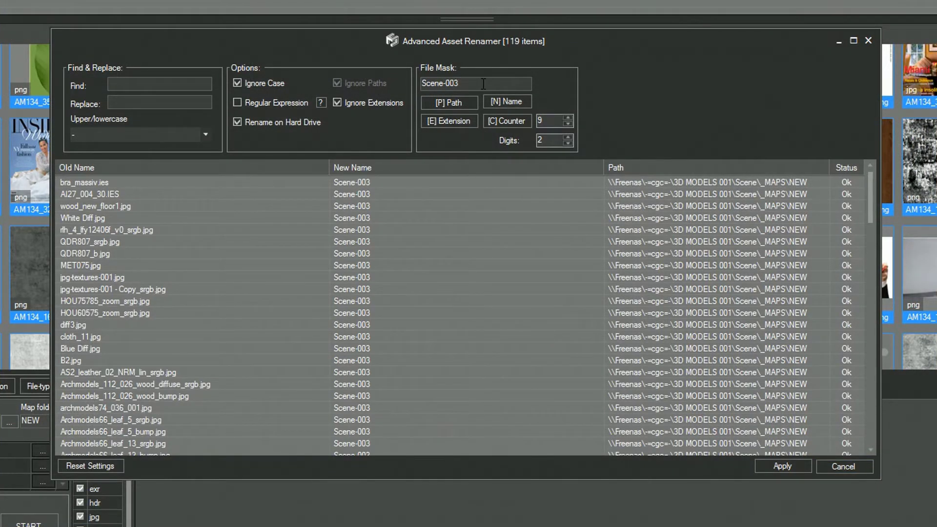
pyautogui.click(513, 122)
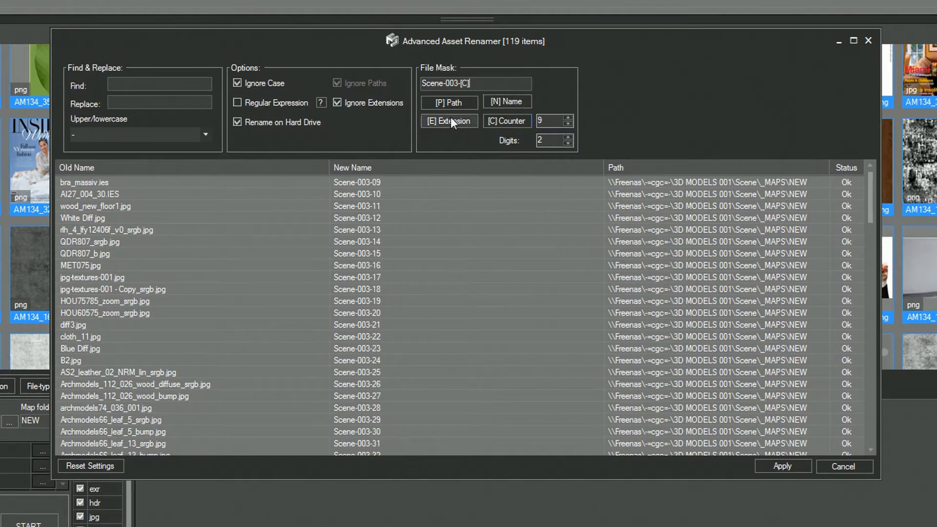
pyautogui.click(453, 122)
pyautogui.click(568, 124)
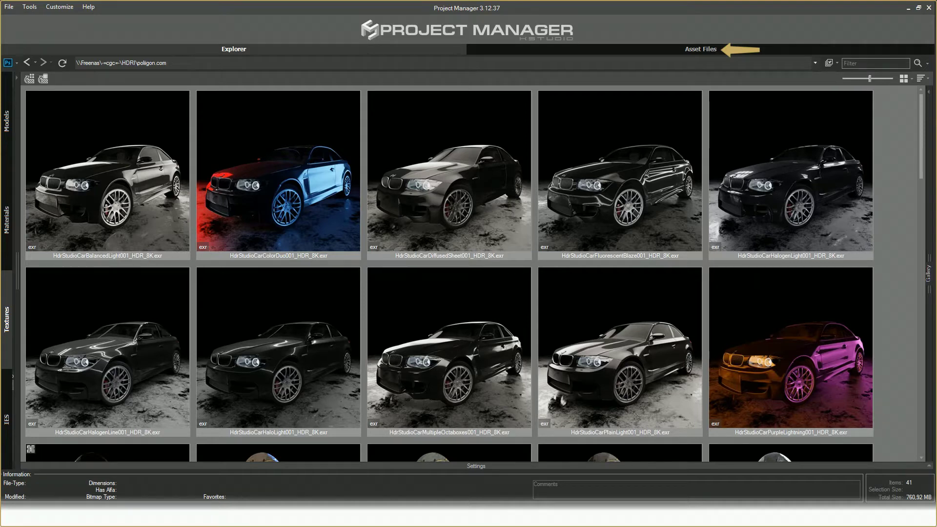
# Select all 18 texture assets in the Asset Files tab
pyautogui.click(640, 51)
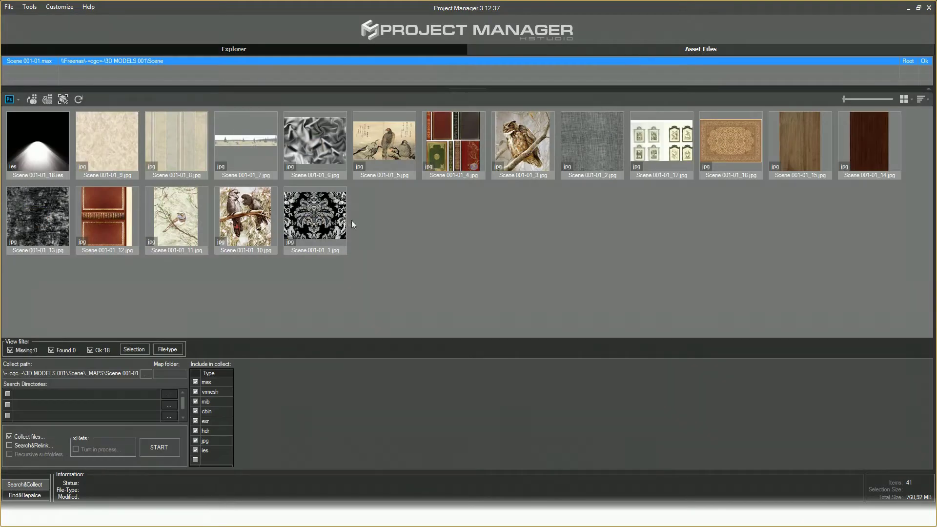
pyautogui.click(316, 226)
pyautogui.hotkey('ctrl', 'a')
# Open the 18 selected textures in the Mass-Rename Tool, maximized
pyautogui.click(31, 7)
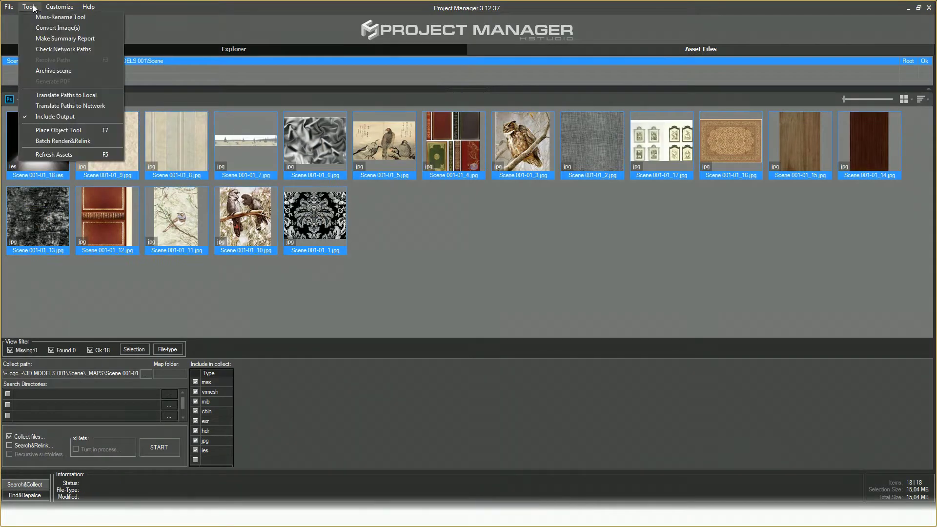
pyautogui.click(39, 18)
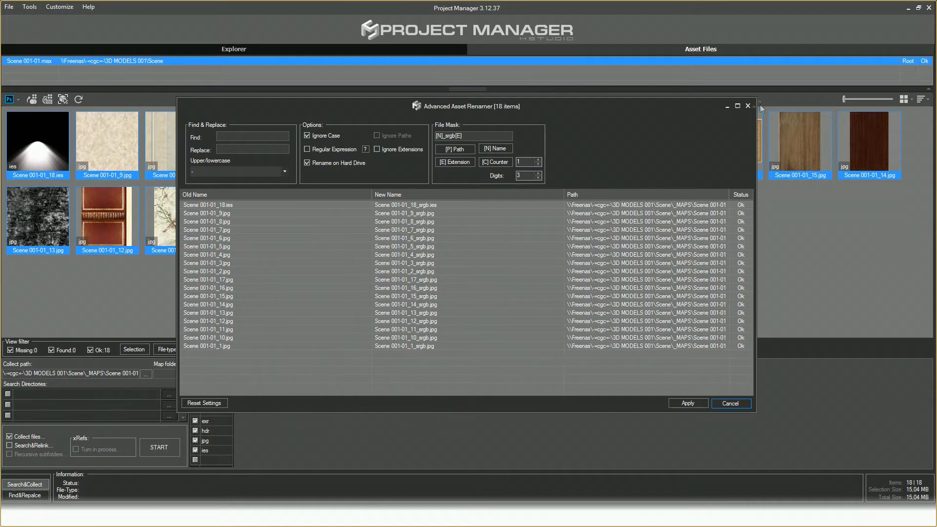
pyautogui.click(738, 106)
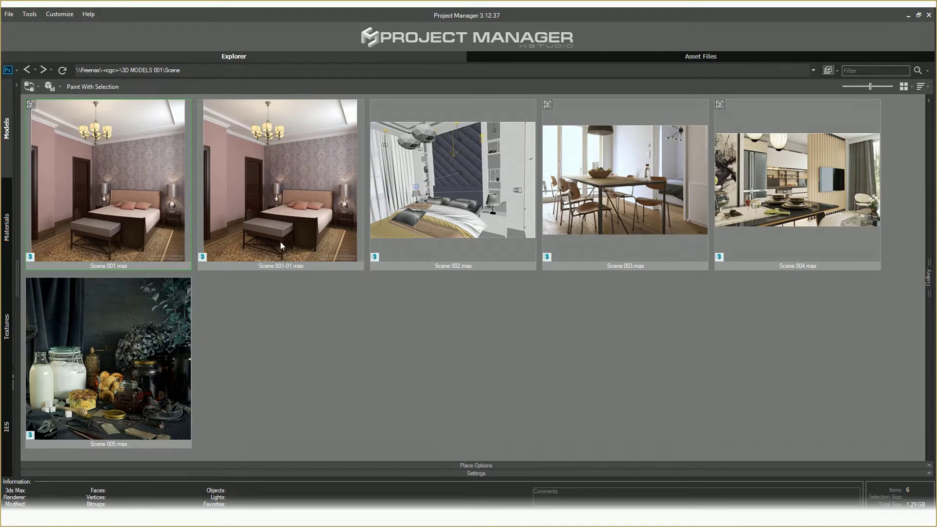
# Review the list of bitmaps used by Scene 002.max
pyautogui.click(432, 226)
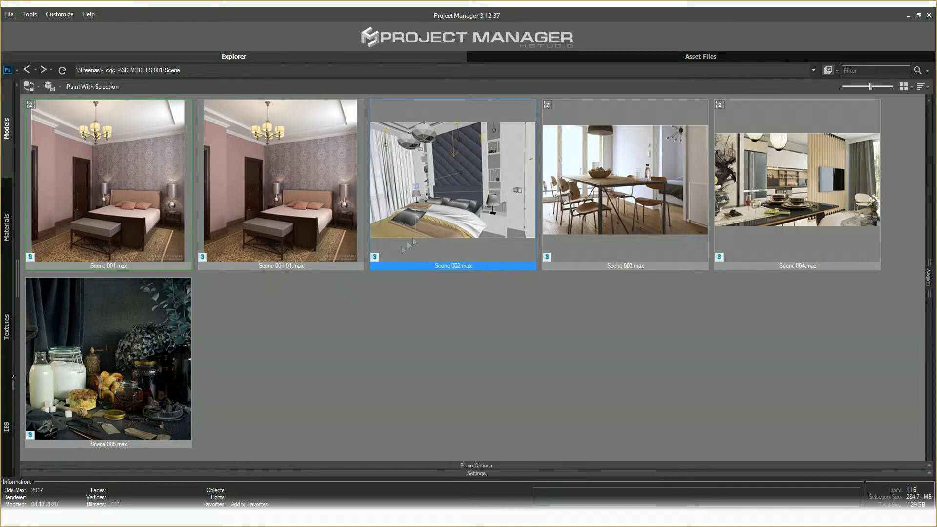
pyautogui.click(117, 504)
pyautogui.scroll(-5, 317, 180)
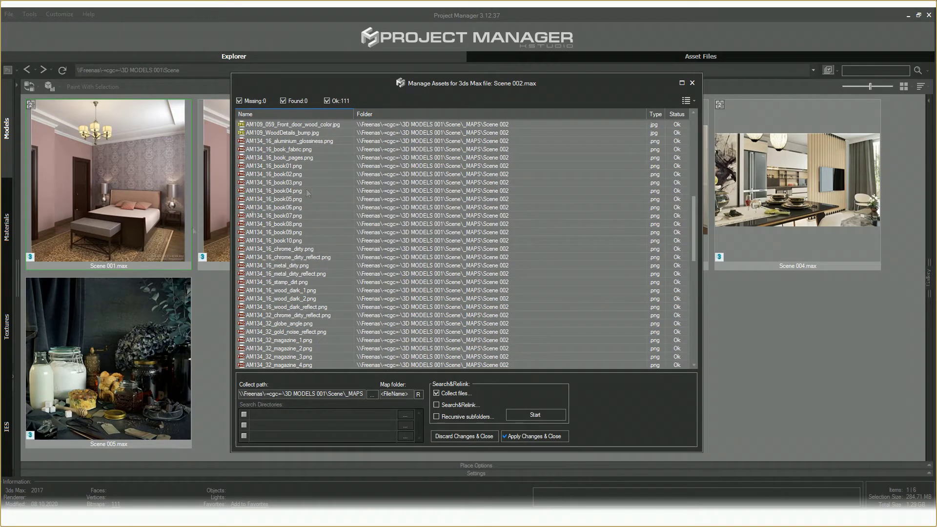
pyautogui.click(692, 83)
# Open Scene 002.max in 3ds Max
pyautogui.rightClick(464, 207)
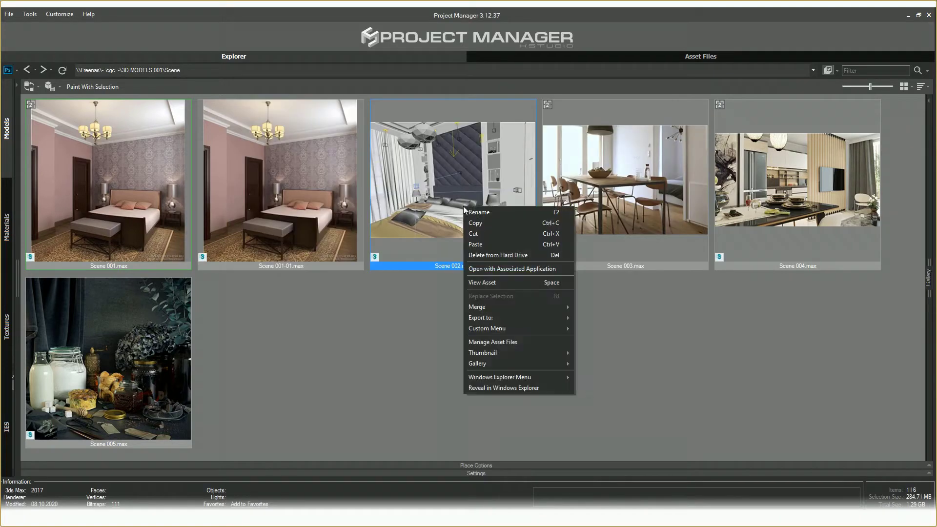
pyautogui.click(511, 378)
pyautogui.click(469, 266)
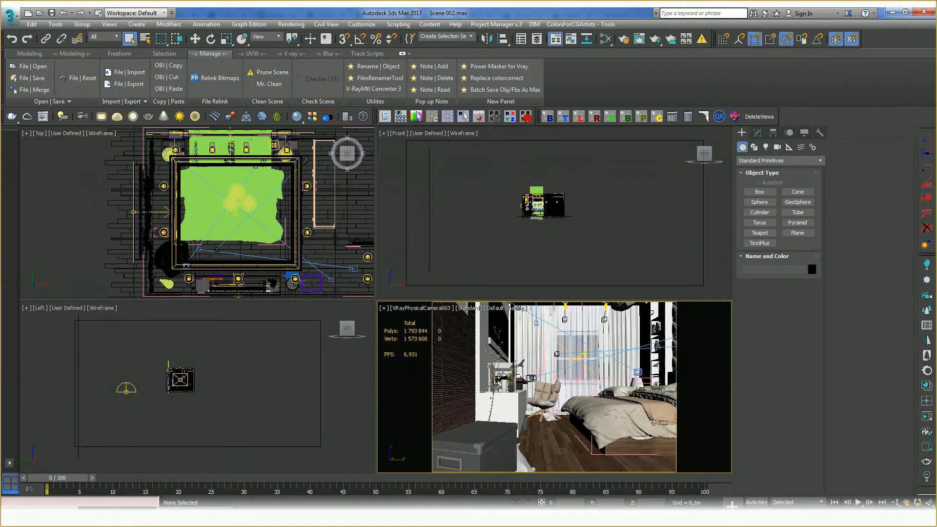
# Restore the Project Manager window and show Scene 002.max's asset files
pyautogui.rightClick(122, 518)
pyautogui.click(168, 451)
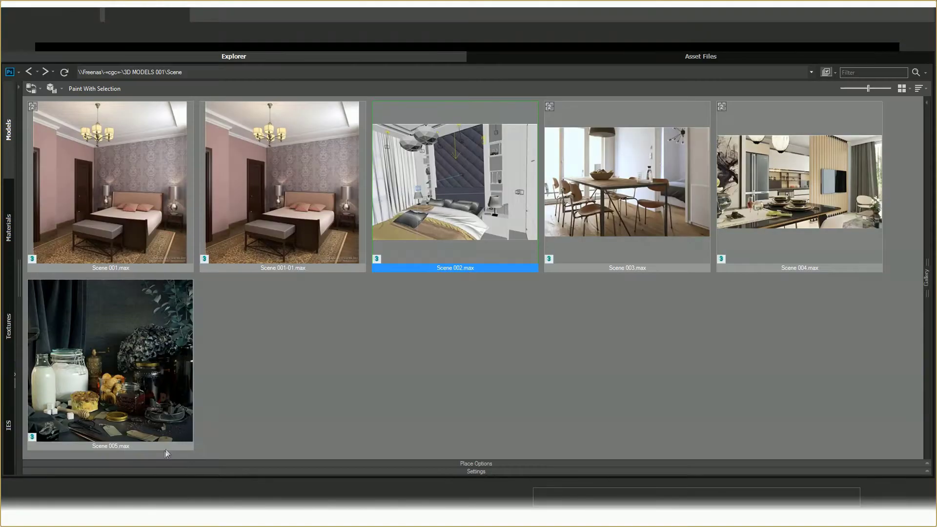
pyautogui.click(721, 59)
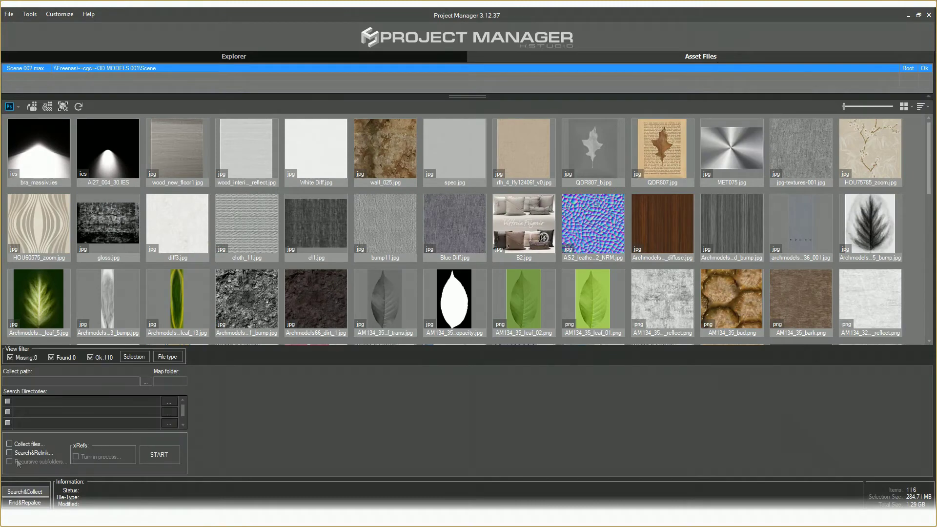
# Collect Scene 002's files into _MAPS with map folder NEW, then switch to the detailed list view
pyautogui.click(9, 444)
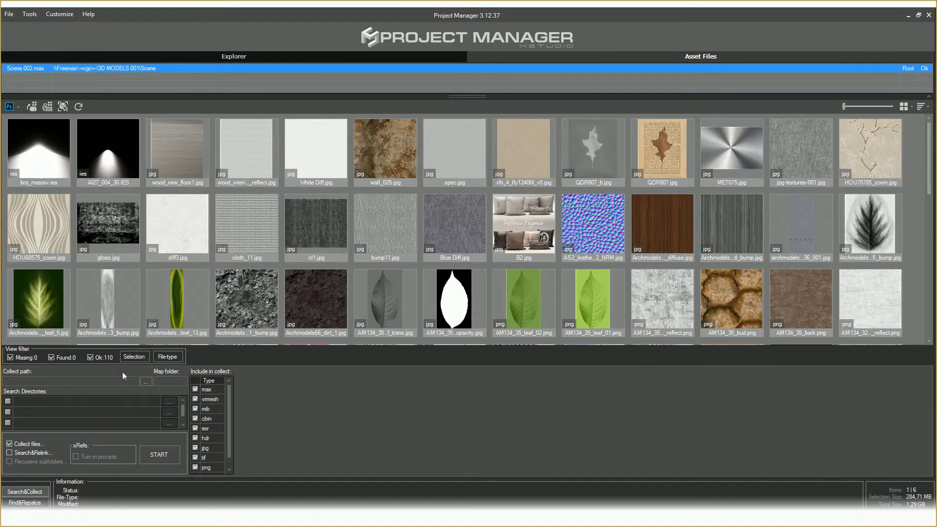
pyautogui.click(146, 381)
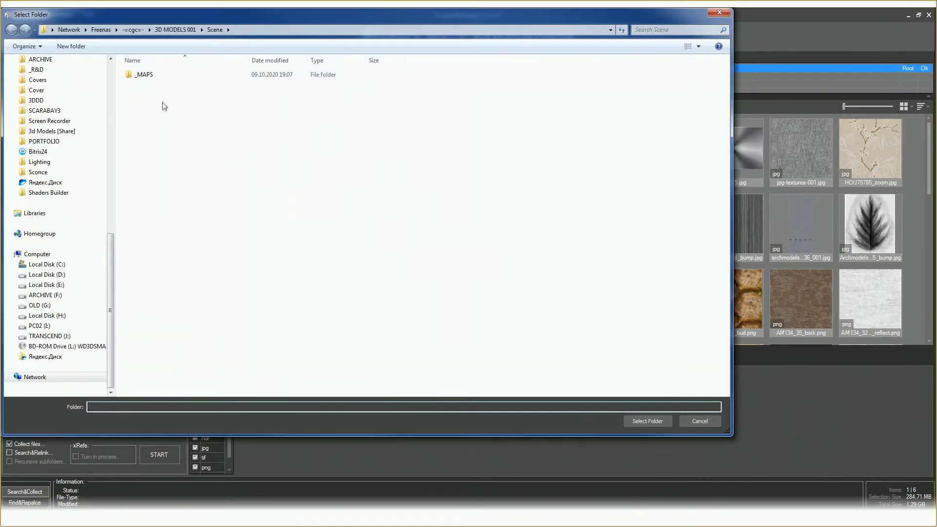
pyautogui.doubleClick(146, 75)
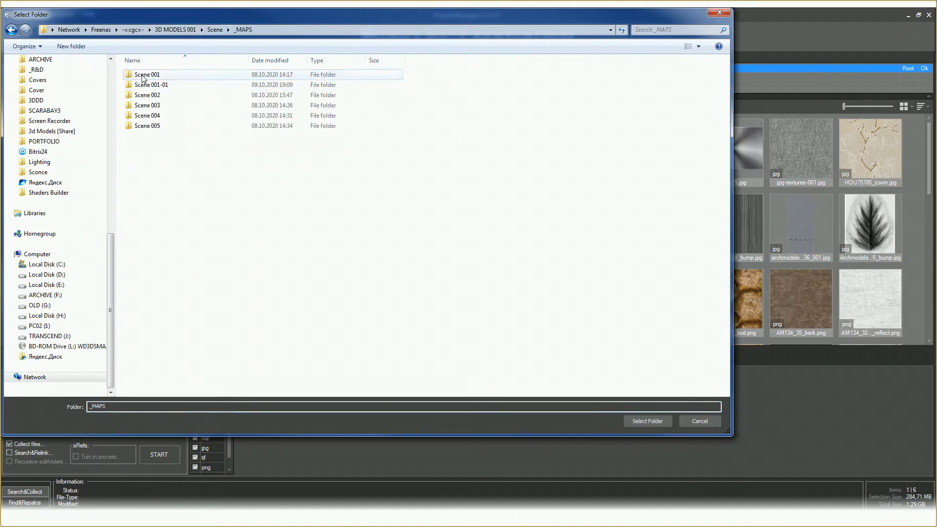
pyautogui.click(652, 423)
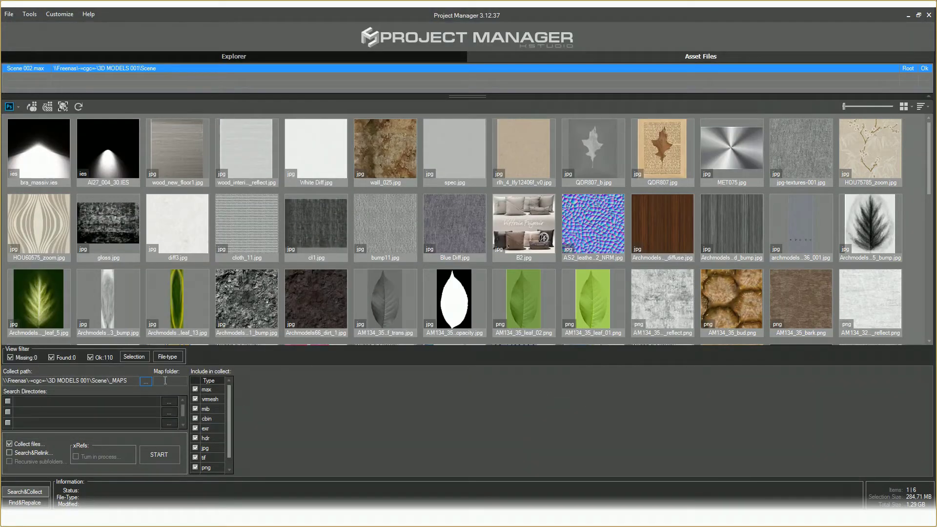
pyautogui.write('NEW')
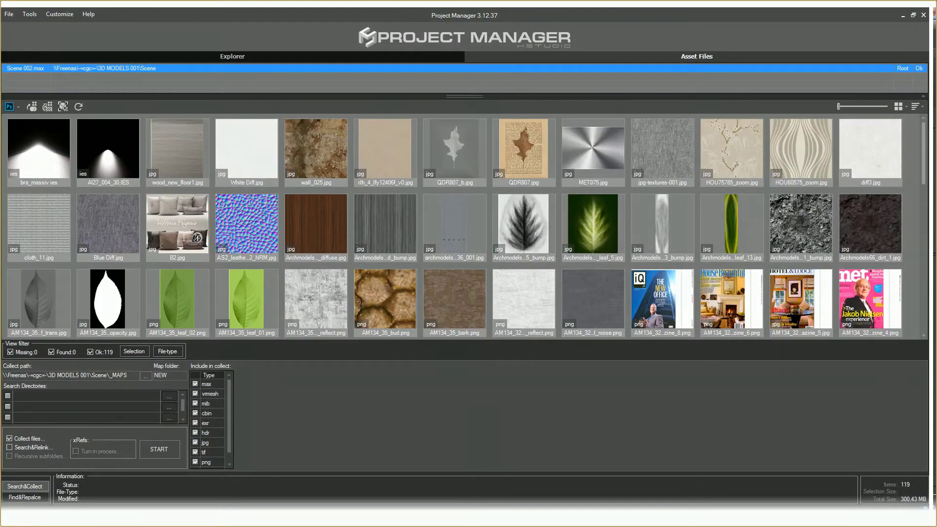
pyautogui.click(898, 107)
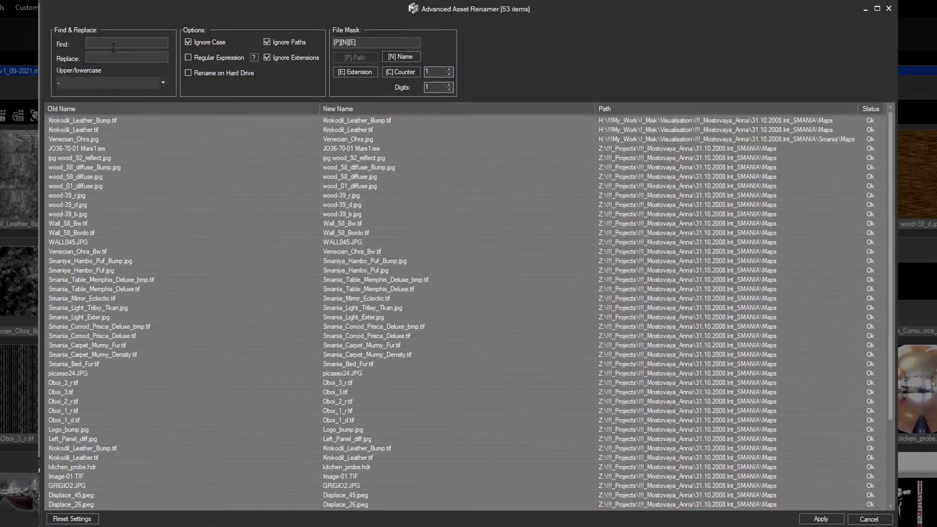
# Find underscores and replace them with spaces in the new asset names
pyautogui.click(113, 47)
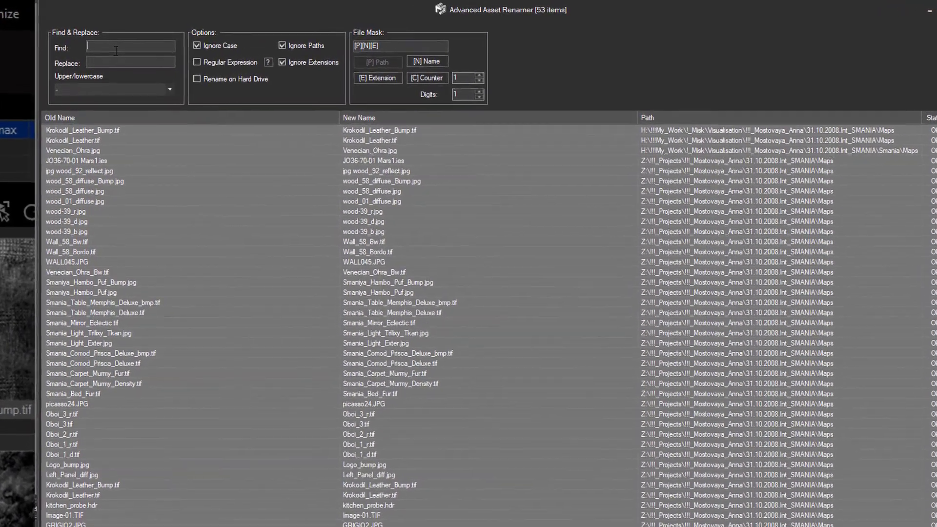
pyautogui.write('Wood')
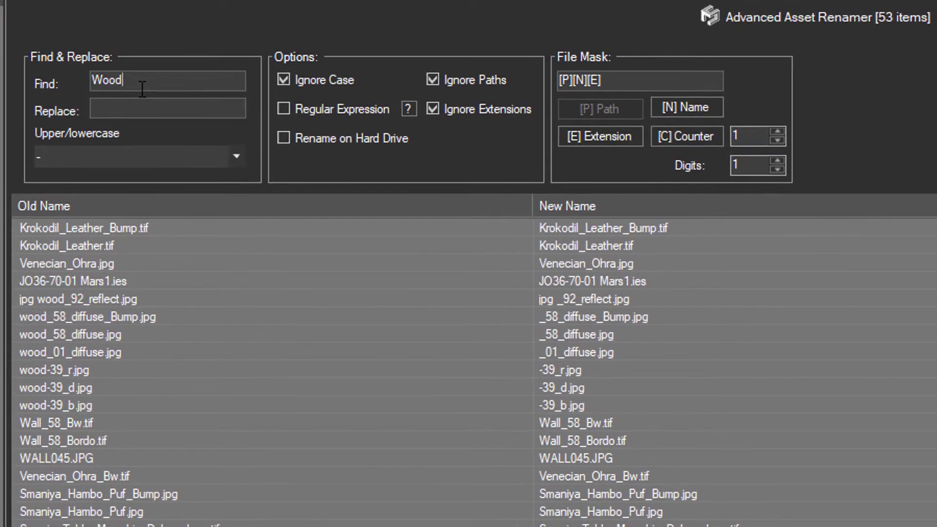
pyautogui.press('Tab')
pyautogui.write('new')
pyautogui.press('BackSpace')
pyautogui.press('BackSpace')
pyautogui.press('BackSpace')
pyautogui.doubleClick(142, 89)
pyautogui.write('_')
pyautogui.press('Tab')
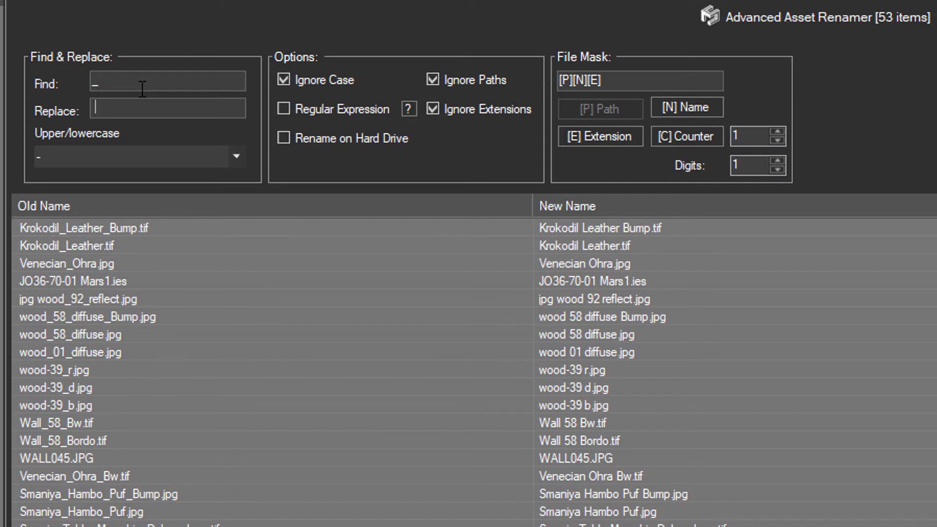
pyautogui.press('Tab')
# Preview lowercase, uppercase, first-letter and every-word capitalization, then keep the original case
pyautogui.hotkey('alt', 'Down')
pyautogui.press('Down')
pyautogui.press('Return')
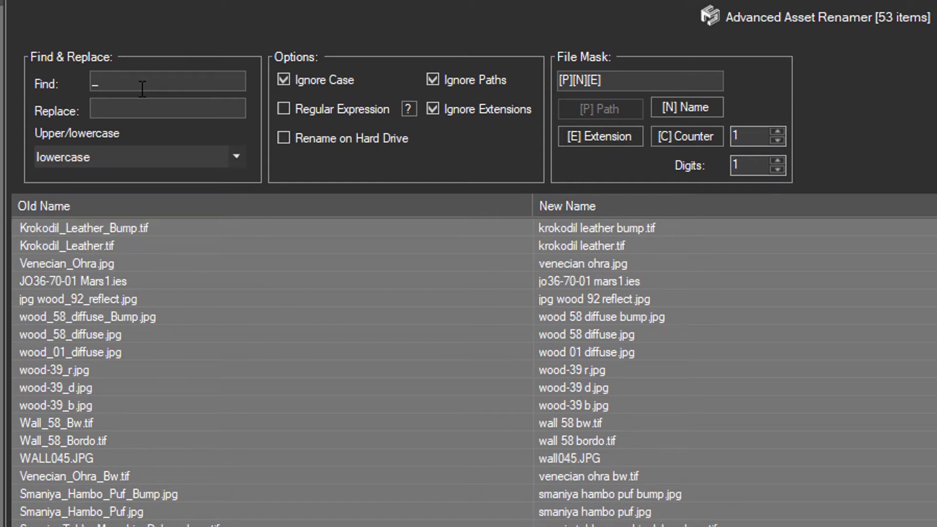
pyautogui.press('Down')
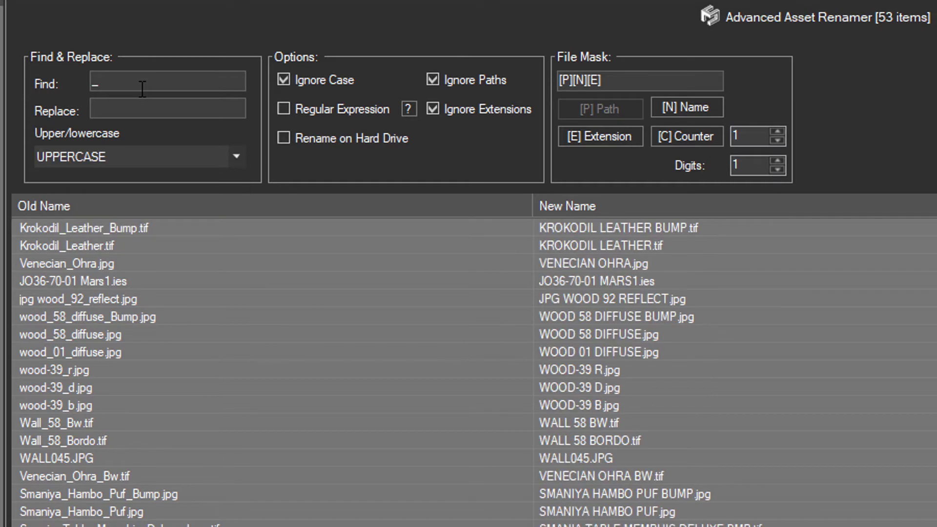
pyautogui.press('Down')
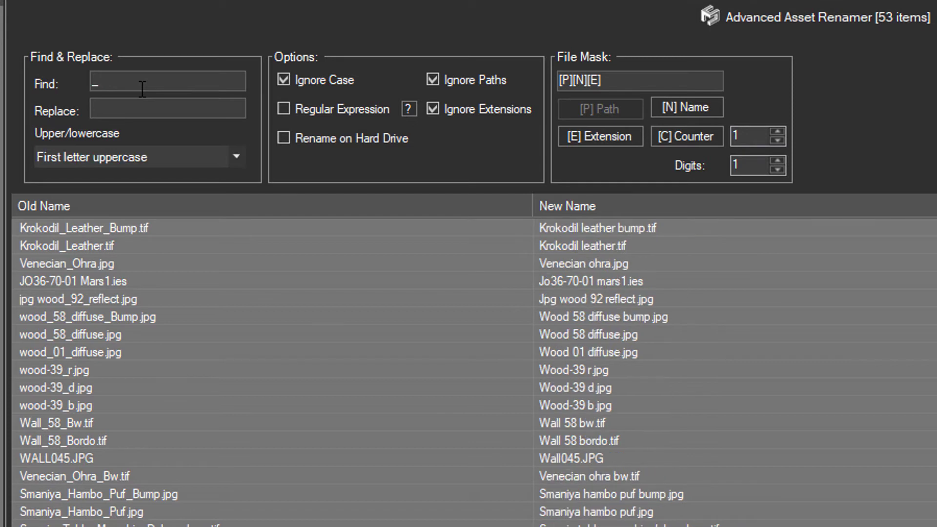
pyautogui.press('Down')
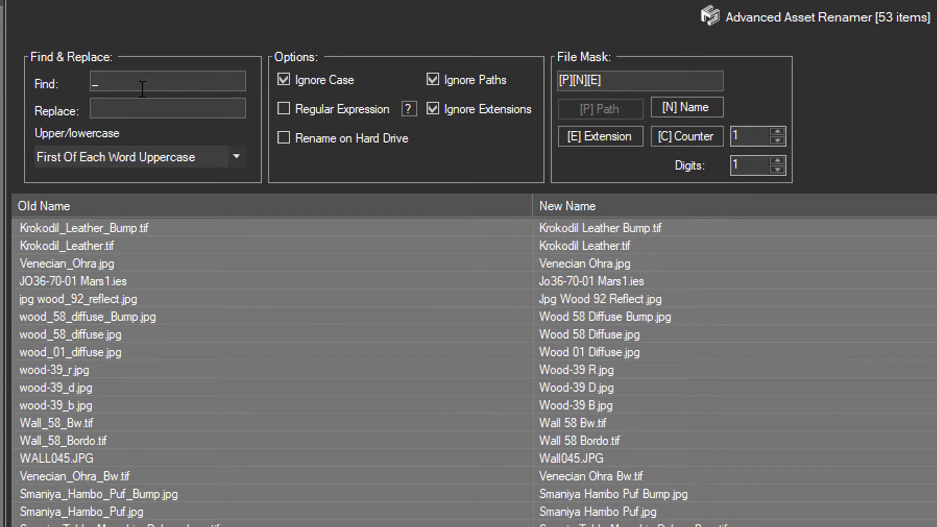
pyautogui.hotkey('alt', 'Down')
pyautogui.press('Home')
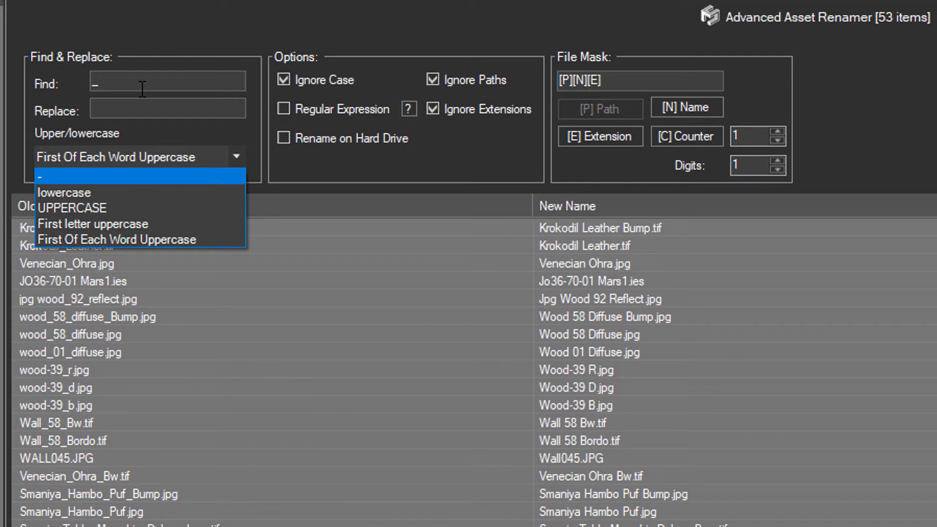
pyautogui.press('Return')
# Search for Wood case-sensitively, then clear it and turn on regular expressions
pyautogui.doubleClick(142, 88)
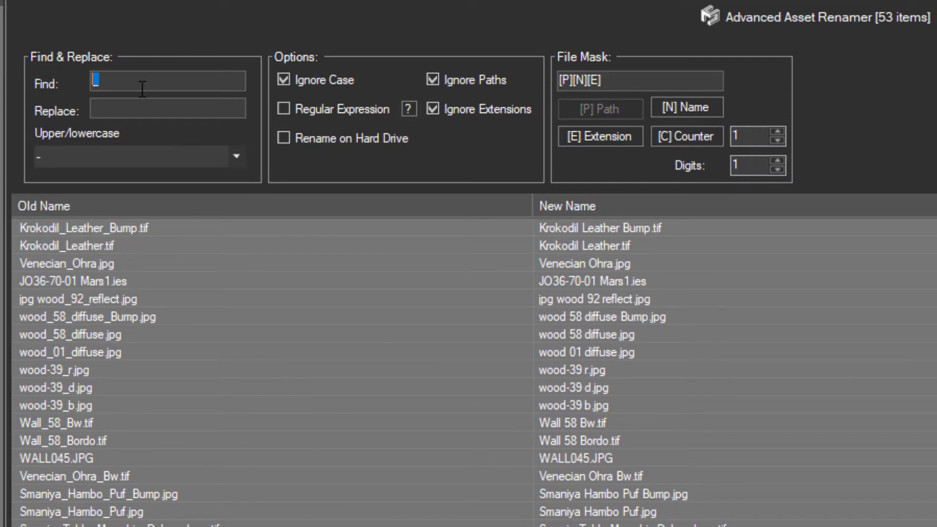
pyautogui.write('Wood')
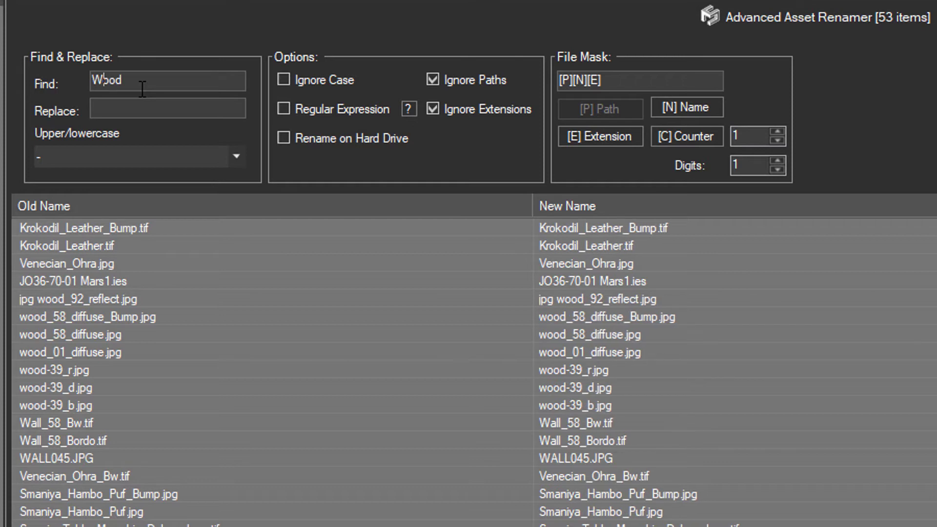
pyautogui.press('Tab')
pyautogui.press('space')
pyautogui.click(142, 88)
pyautogui.doubleClick(142, 89)
pyautogui.press('BackSpace')
pyautogui.press('Tab')
pyautogui.press('Tab')
pyautogui.press('space')
# Try the pattern \d+|_ with replacement AAA, then clear the replacement
pyautogui.click(142, 89)
pyautogui.write('\\d|')
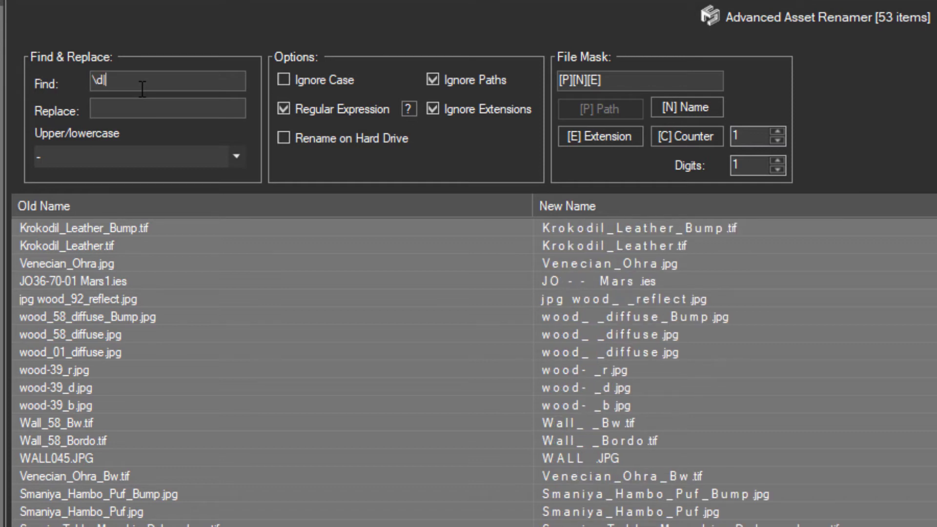
pyautogui.write('+')
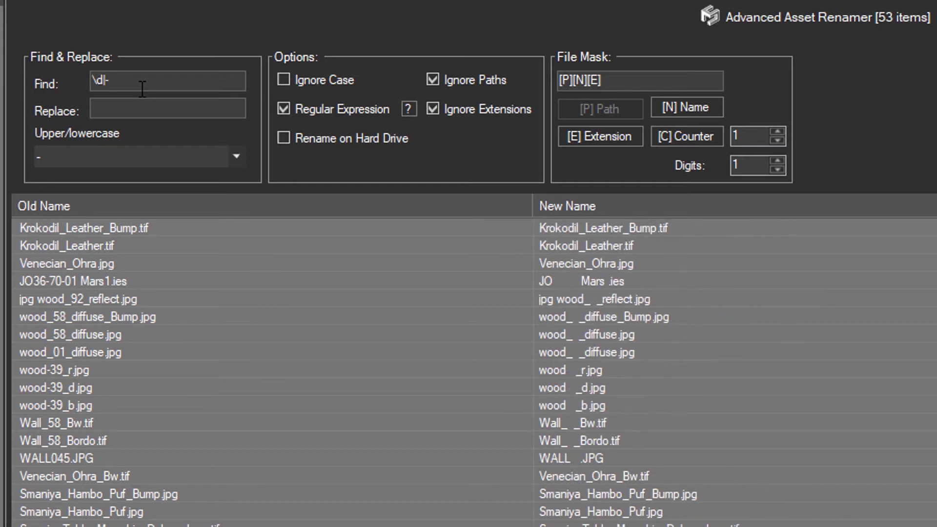
pyautogui.write('|_')
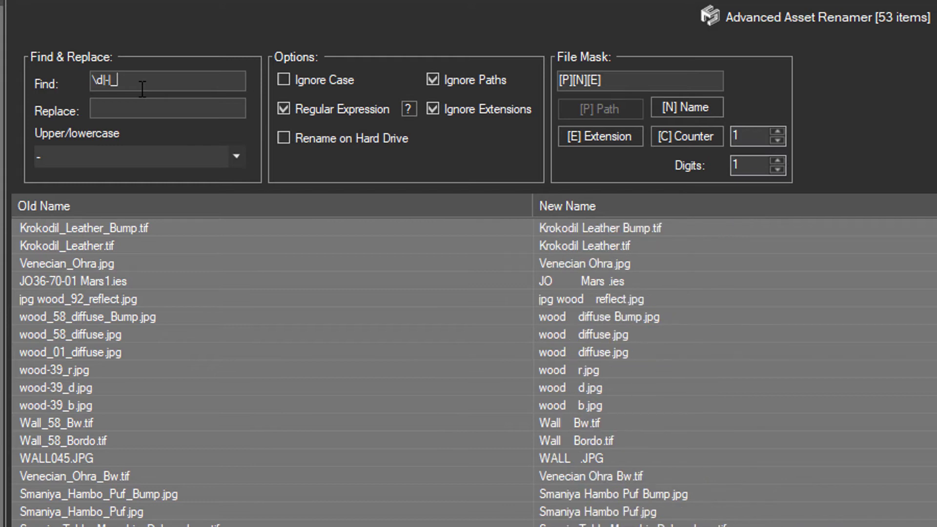
pyautogui.press('Tab')
pyautogui.write('AAA')
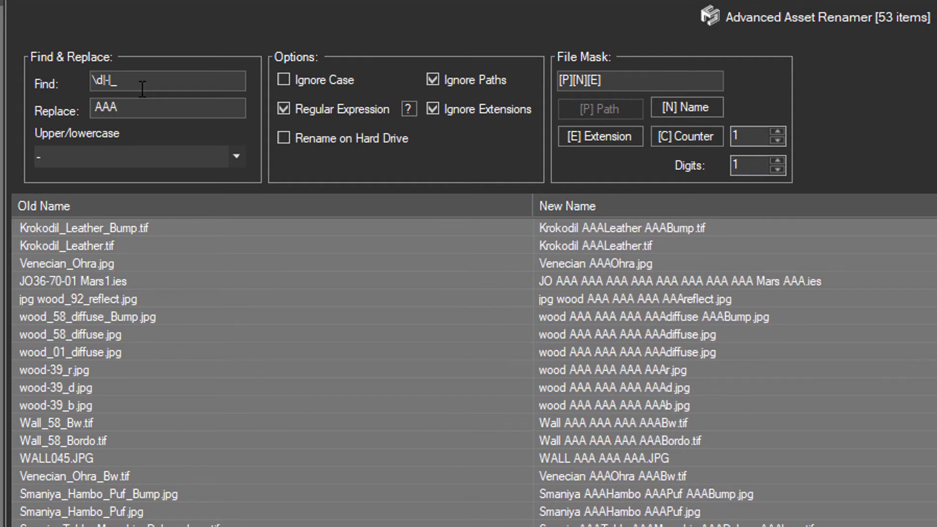
pyautogui.press('Home')
pyautogui.hotkey('shift', 'Right')
pyautogui.hotkey('shift', 'Right')
pyautogui.press('BackSpace')
pyautogui.hotkey('shift', 'End')
pyautogui.press('BackSpace')
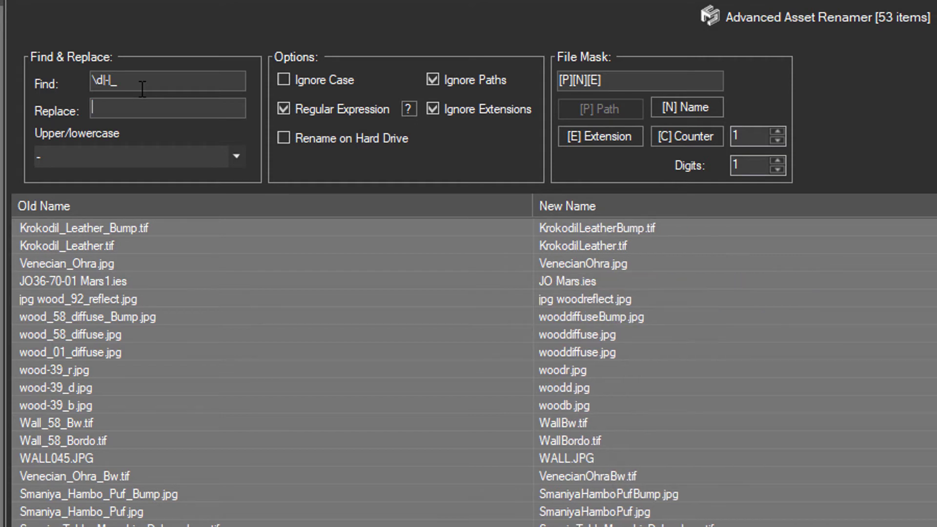
# Delete the regex pattern and turn regular expressions off
pyautogui.click(142, 90)
pyautogui.hotkey('shift', 'Home')
pyautogui.press('BackSpace')
pyautogui.press('Tab')
pyautogui.press('space')
# Leave Rename on Hard Drive off and switch Ignore Case back on
pyautogui.press('Tab')
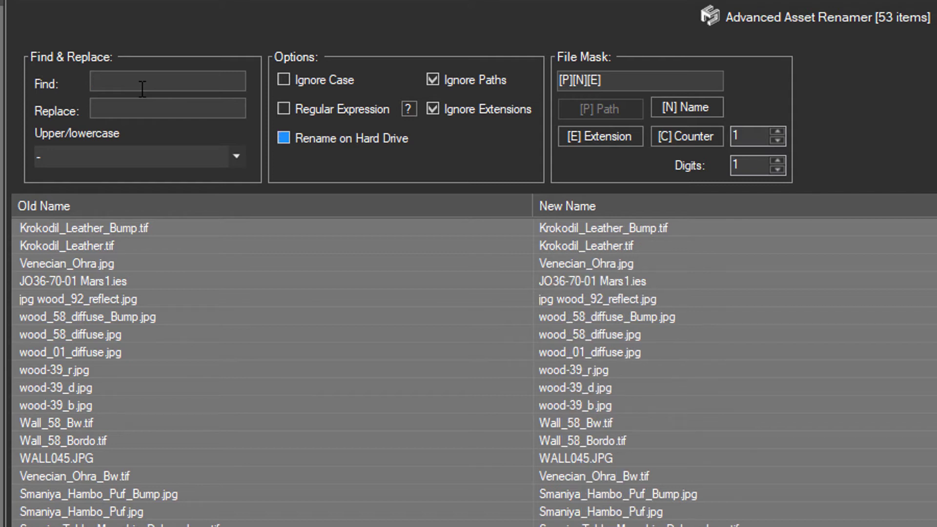
pyautogui.press('space')
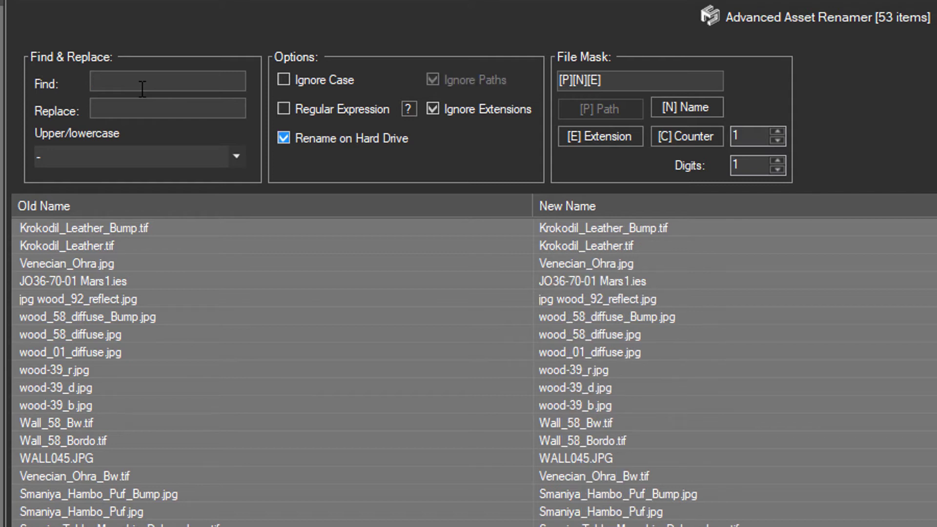
pyautogui.hotkey('shift', 'Tab')
pyautogui.hotkey('shift', 'Tab')
pyautogui.press('space')
pyautogui.press('space')
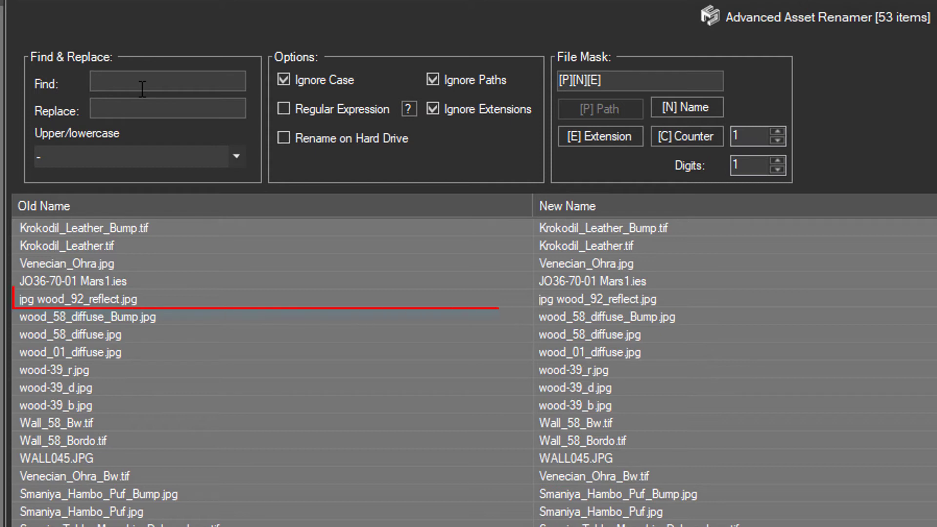
# Search for jpg with an empty replacement, protecting file extensions
pyautogui.write('j')
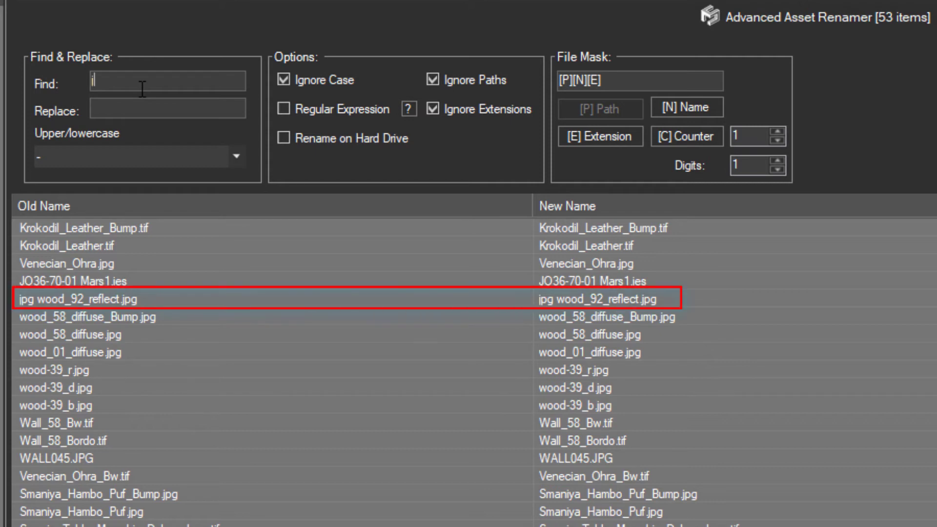
pyautogui.write('pg')
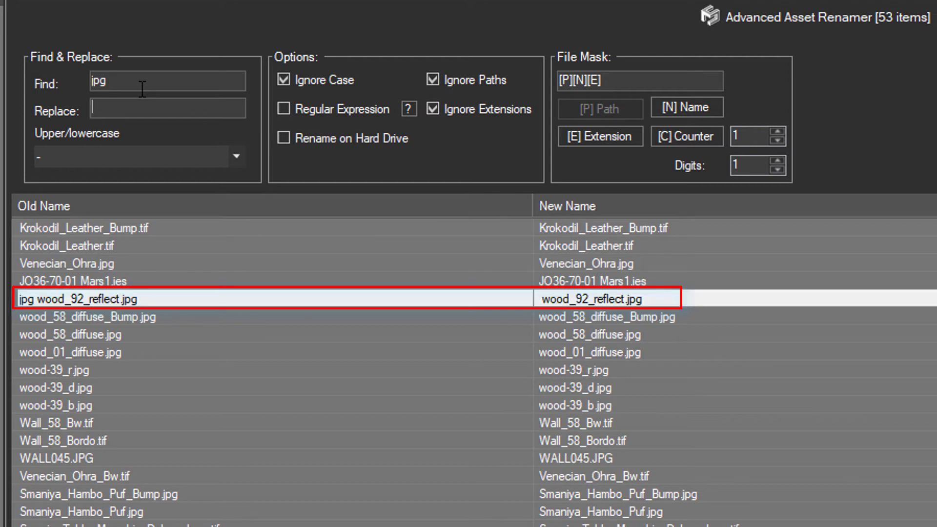
pyautogui.press('Tab')
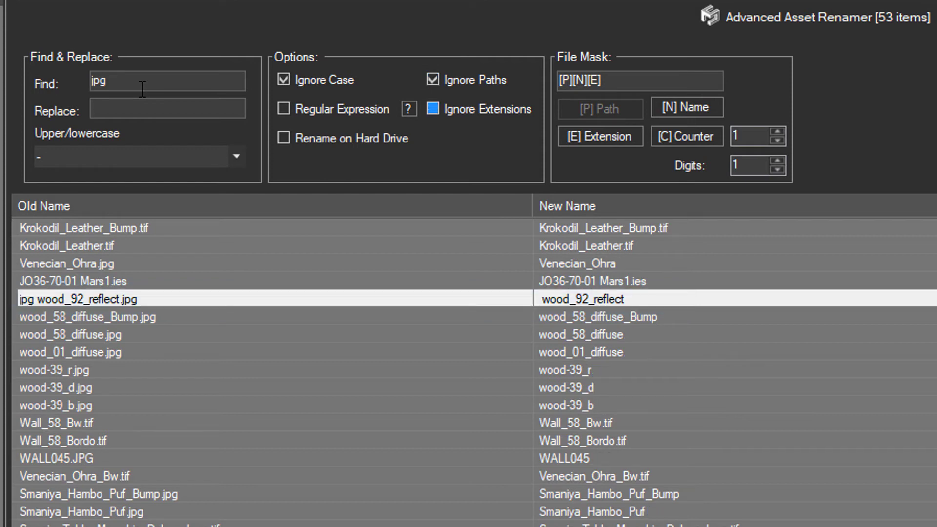
pyautogui.press('space')
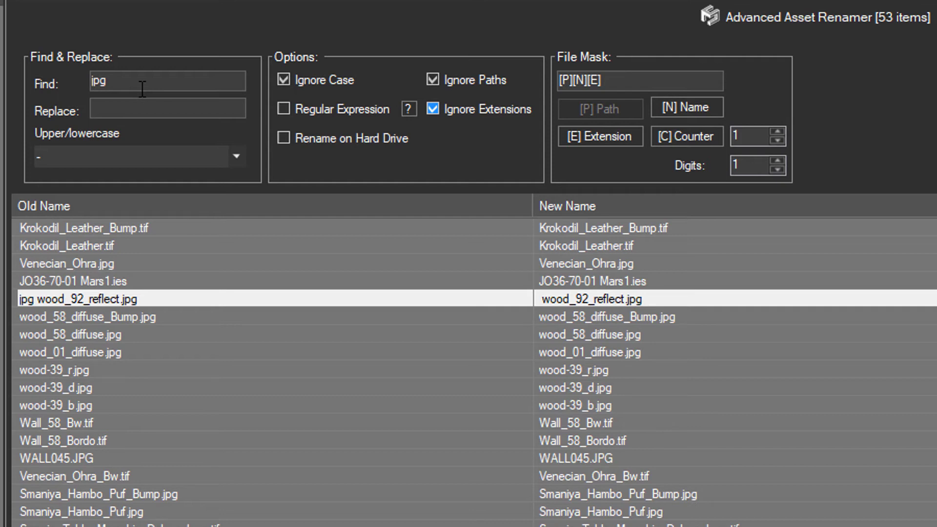
pyautogui.press('Tab')
pyautogui.press('BackSpace')
# Toggle Ignore Extensions off and back on, then turn off Ignore Paths to show full paths
pyautogui.hotkey('shift', 'Tab')
pyautogui.press('space')
pyautogui.press('space')
pyautogui.hotkey('shift', 'Tab')
pyautogui.press('space')
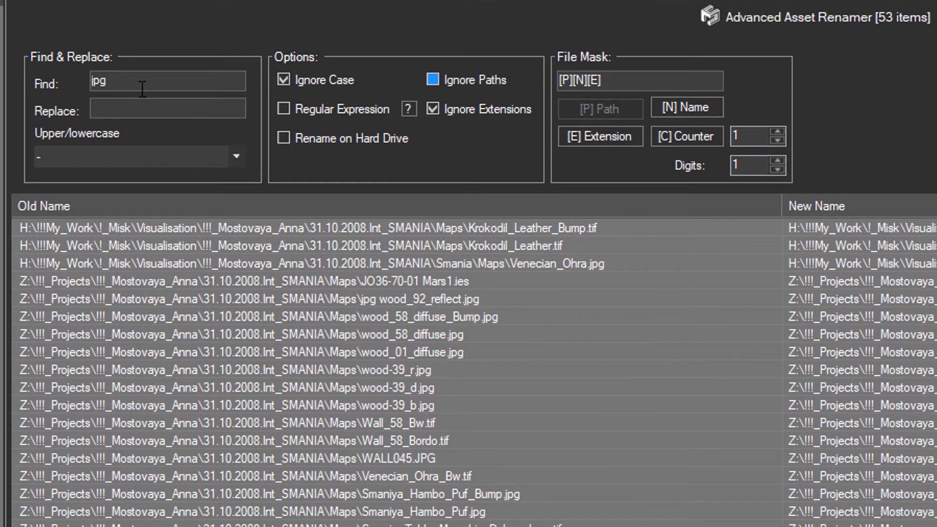
pyautogui.press('space')
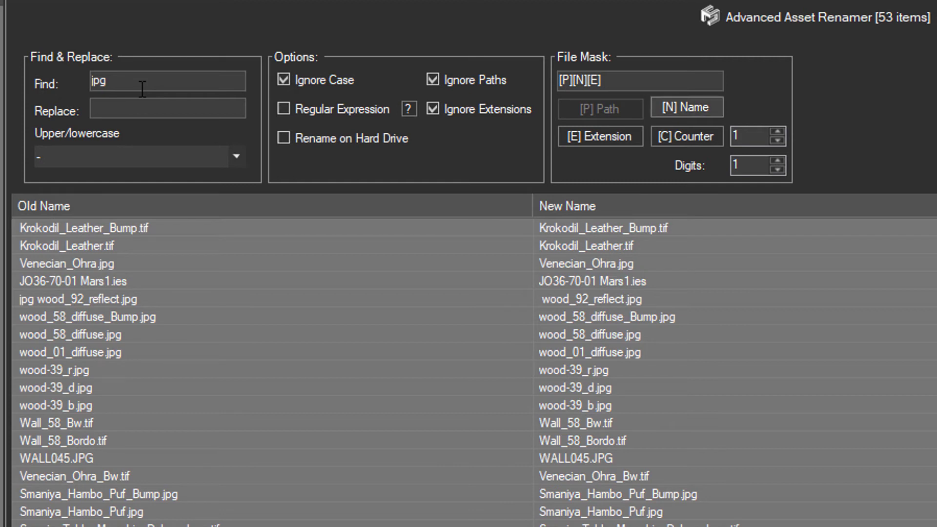
# Re-enable Ignore Paths and restore the file mask to [P][N][E] after testing a doubled [N]
pyautogui.press('space')
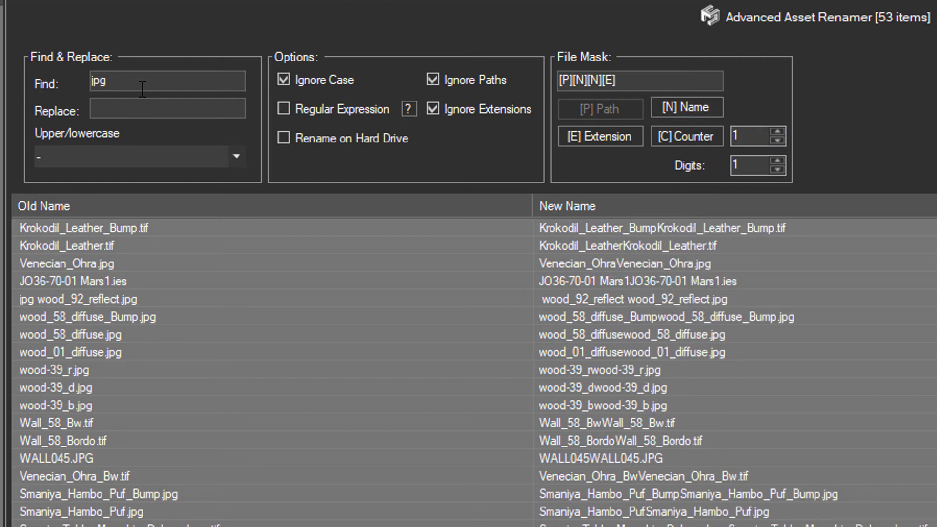
pyautogui.press('BackSpace')
pyautogui.press('BackSpace')
pyautogui.press('BackSpace')
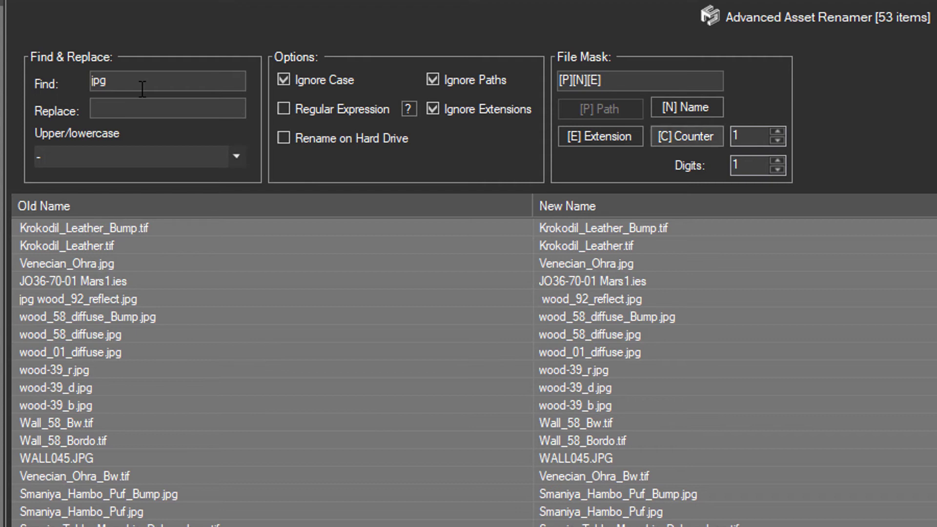
# Add a [C] counter to the file mask and set its digits to 5
pyautogui.click(686, 136)
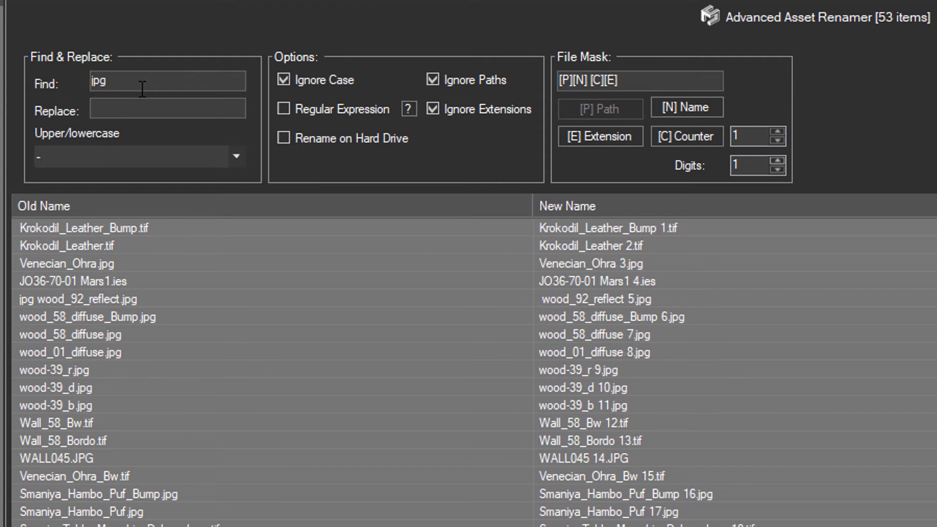
pyautogui.press('Up')
pyautogui.press('Up')
pyautogui.press('Up')
pyautogui.press('Up')
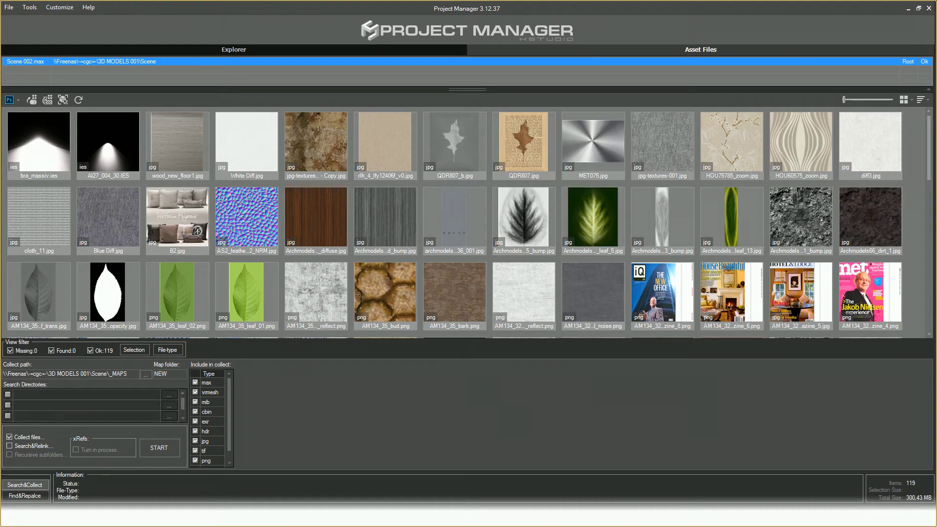
# Select the AS2_leather normal map and the two decoration-wall normal maps
pyautogui.click(255, 236)
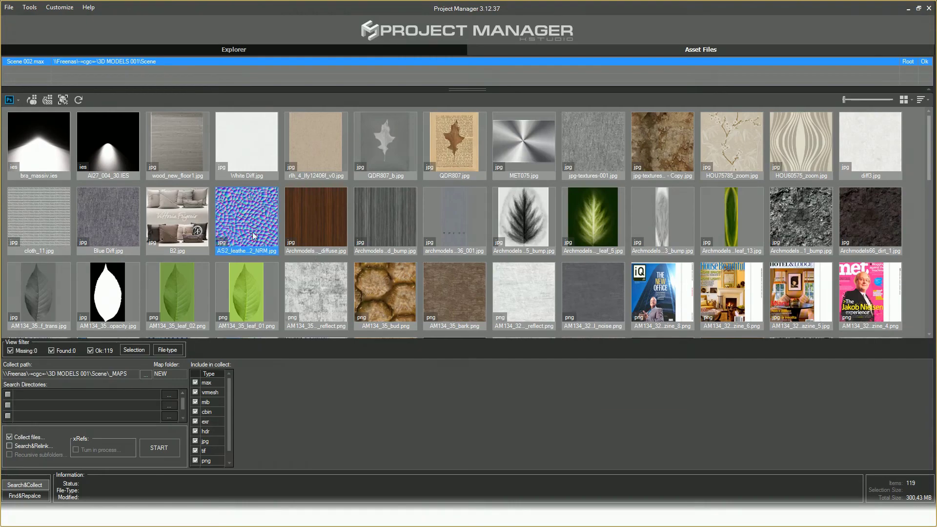
pyautogui.scroll(-10, 305, 251)
pyautogui.keyDown('ctrl'); pyautogui.click(305, 251); pyautogui.keyUp('ctrl')
pyautogui.keyDown('ctrl'); pyautogui.click(662, 239); pyautogui.keyUp('ctrl')
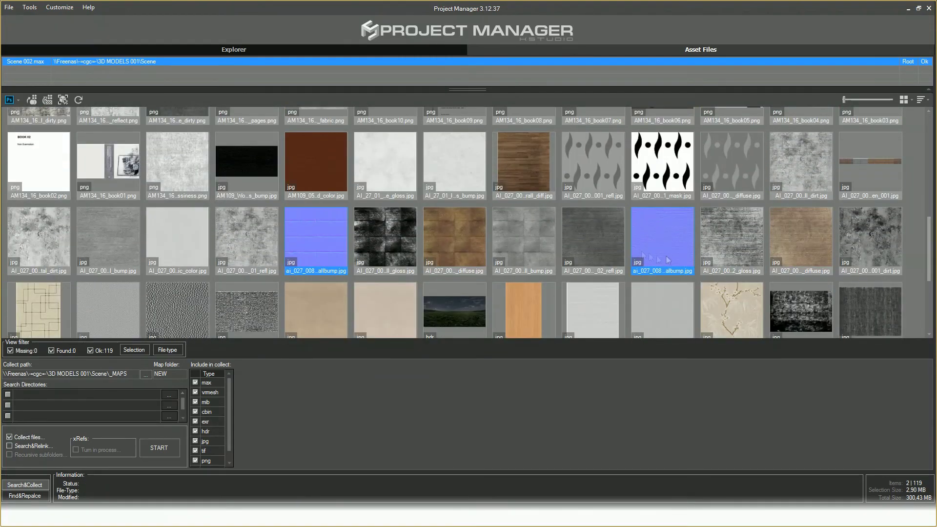
# In the Mass-Rename Tool, enable Rename on Hard Drive and select the file mask for editing
pyautogui.click(29, 7)
pyautogui.click(53, 18)
pyautogui.click(307, 163)
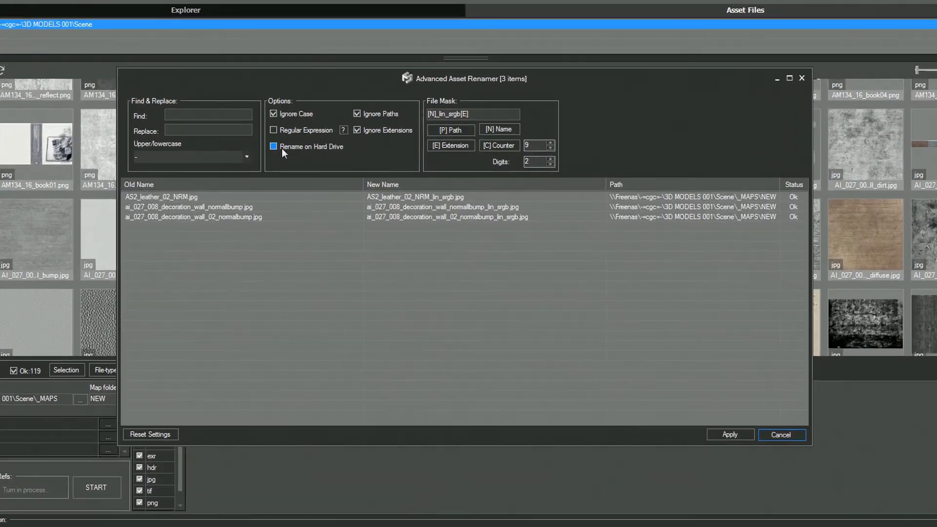
pyautogui.doubleClick(474, 136)
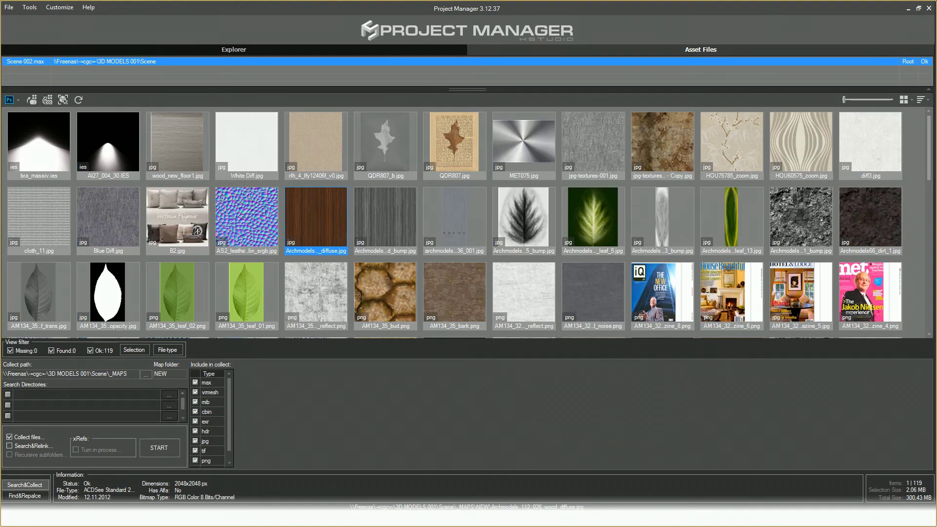
# Select the ten colour textures, including rlh_4, QDR807, leaf_5, leaf_13, bud and bark
pyautogui.keyDown('ctrl'); pyautogui.click(312, 159); pyautogui.keyUp('ctrl')
pyautogui.keyDown('ctrl'); pyautogui.click(455, 146); pyautogui.keyUp('ctrl')
pyautogui.keyDown('ctrl'); pyautogui.click(592, 217); pyautogui.keyUp('ctrl')
pyautogui.keyDown('ctrl'); pyautogui.click(731, 217); pyautogui.keyUp('ctrl')
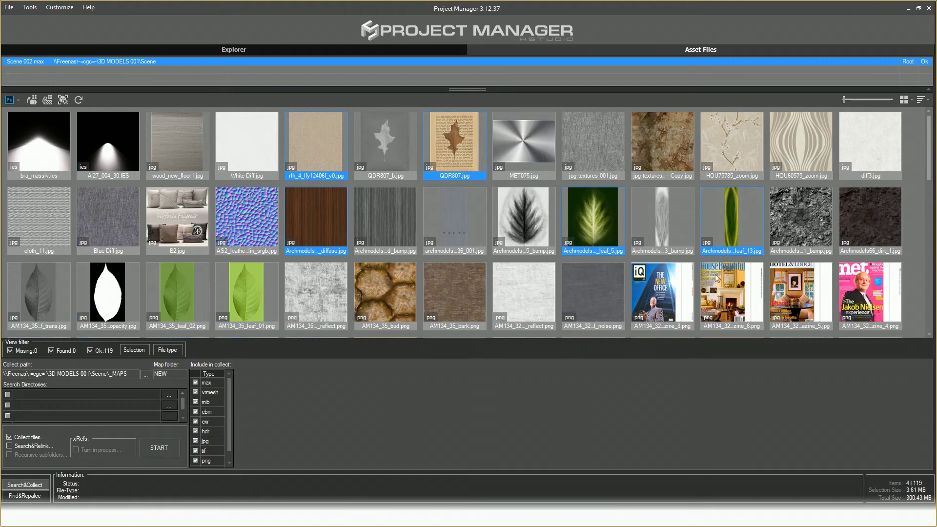
pyautogui.keyDown('ctrl'); pyautogui.click(731, 141); pyautogui.keyUp('ctrl')
pyautogui.keyDown('ctrl'); pyautogui.click(662, 141); pyautogui.keyUp('ctrl')
pyautogui.keyDown('ctrl'); pyautogui.click(800, 146); pyautogui.keyUp('ctrl')
pyautogui.keyDown('ctrl'); pyautogui.click(455, 293); pyautogui.keyUp('ctrl')
pyautogui.keyDown('ctrl'); pyautogui.click(386, 293); pyautogui.keyUp('ctrl')
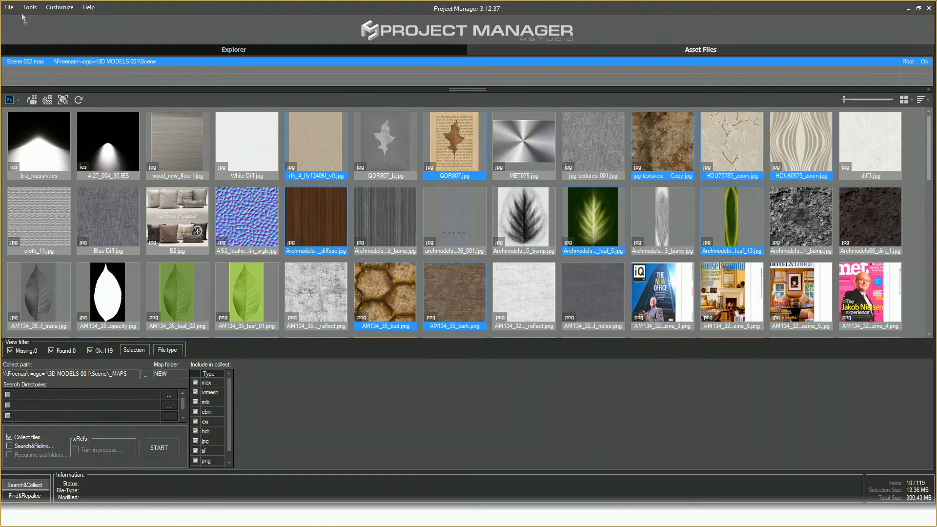
# Trim the Mass-Rename file mask to [N]_srgb[E] and apply the rename on disk
pyautogui.click(30, 8)
pyautogui.click(44, 18)
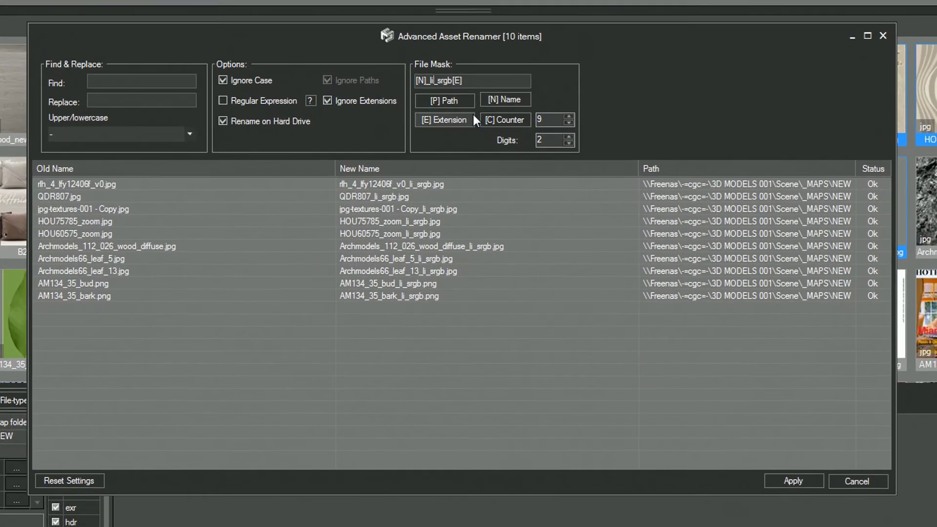
pyautogui.press('BackSpace')
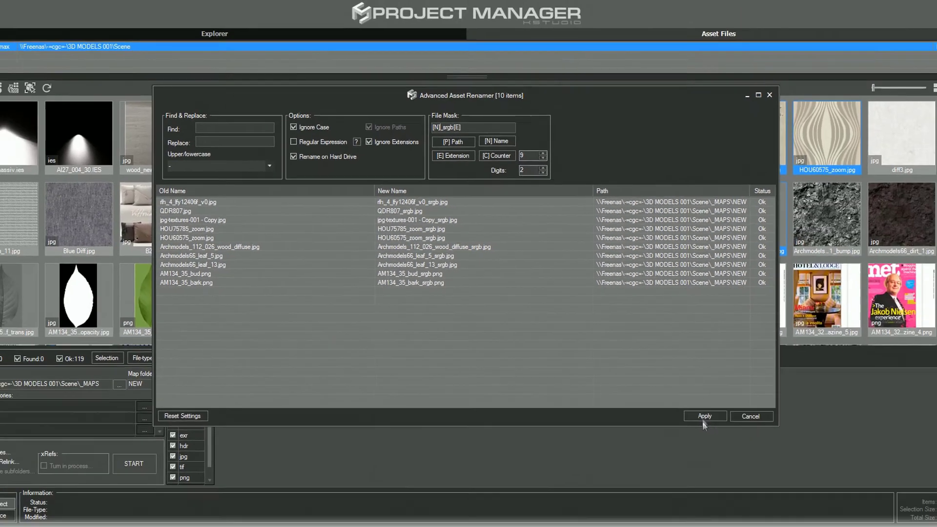
pyautogui.click(805, 490)
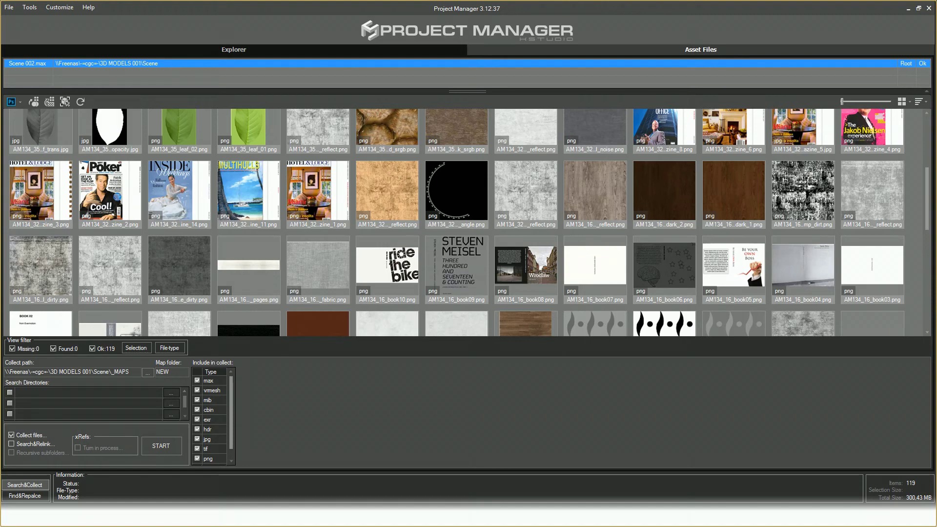
# Select the objects using AM134_16_book06 and mark the books06 and magazine diffuse maps
pyautogui.click(647, 300)
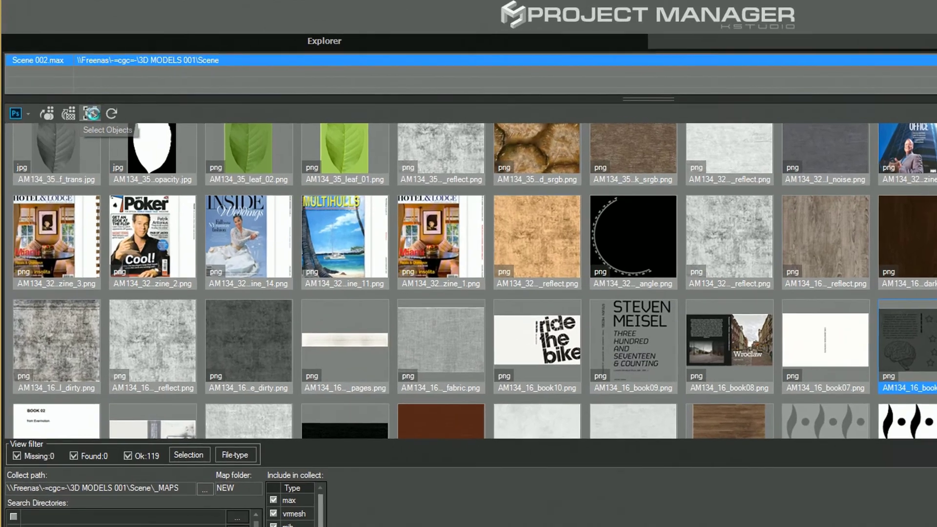
pyautogui.click(86, 112)
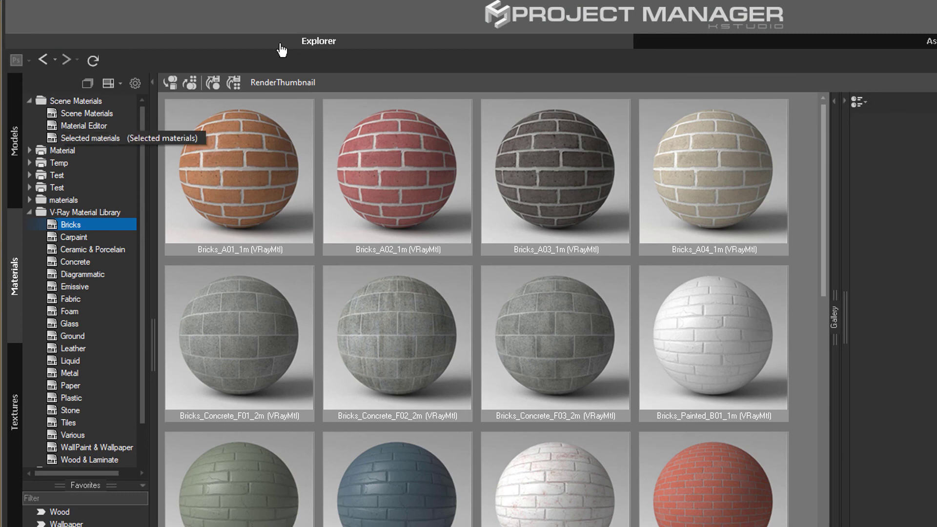
pyautogui.click(90, 138)
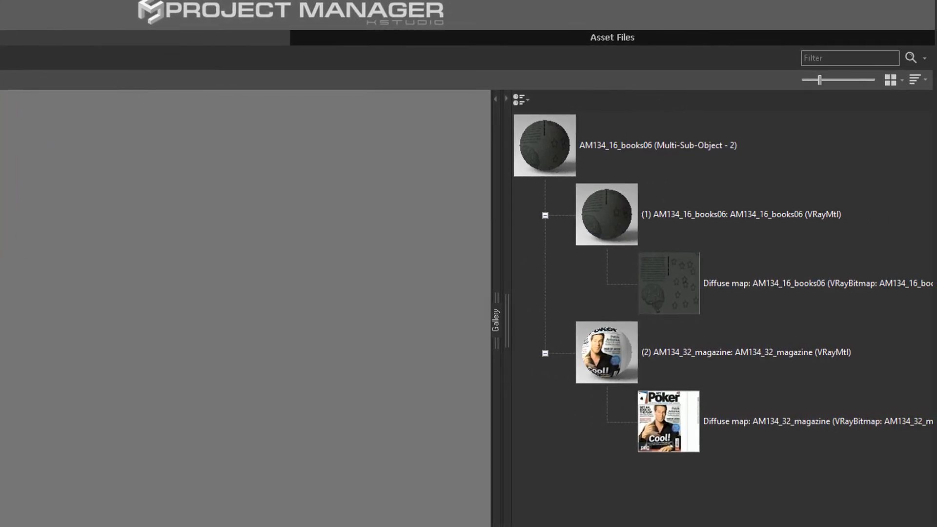
pyautogui.click(741, 215)
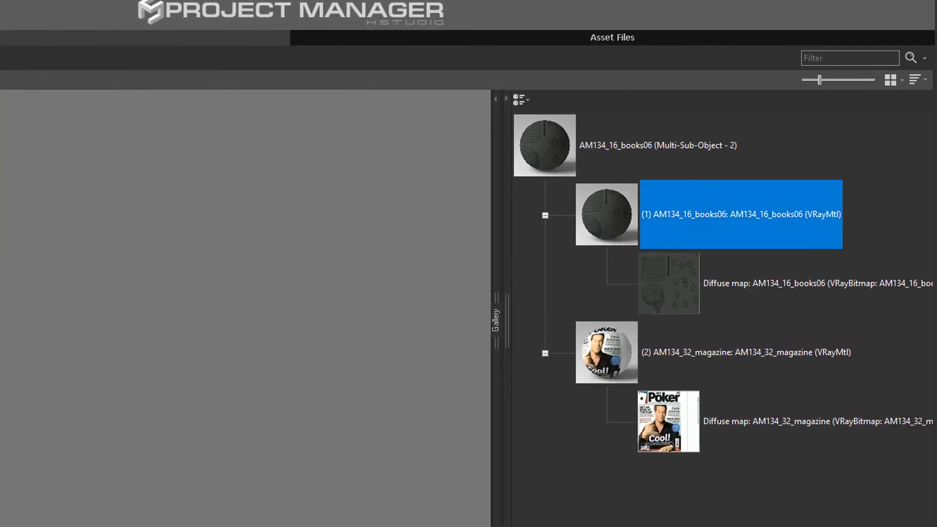
pyautogui.click(674, 259)
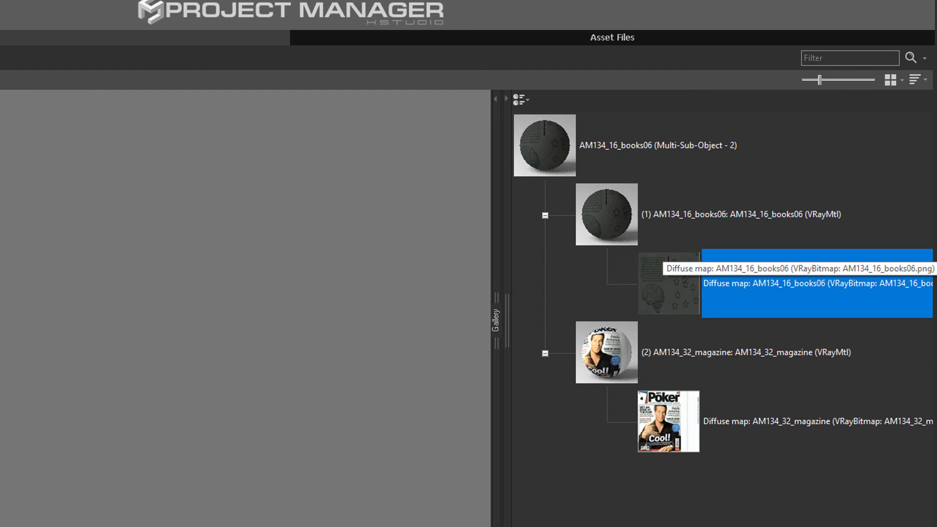
pyautogui.click(669, 398)
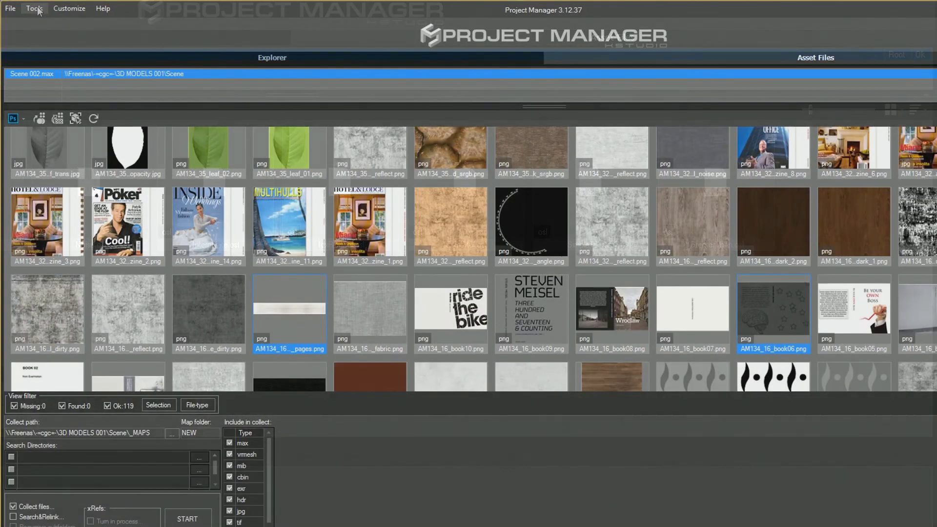
# Open the Mass-Rename Tool for the book_pages and book06 textures with the [N]_srgb[E] mask
pyautogui.click(35, 9)
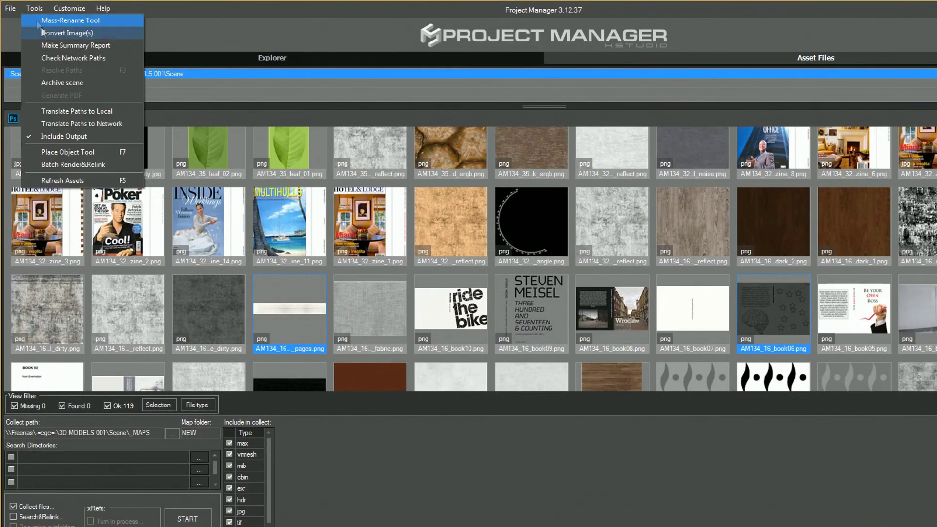
pyautogui.click(51, 22)
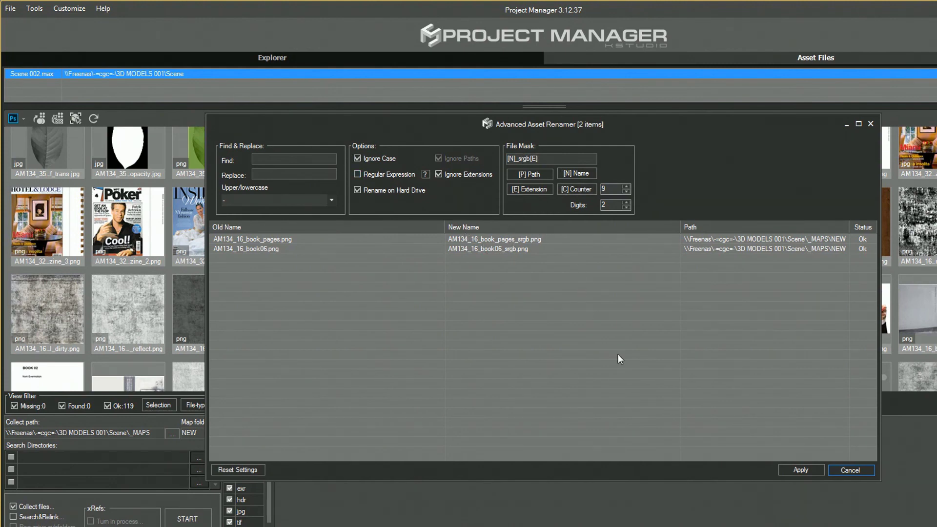
# Apply the _srgb rename to the two book files, then set the file mask to Scene-003-
pyautogui.click(798, 470)
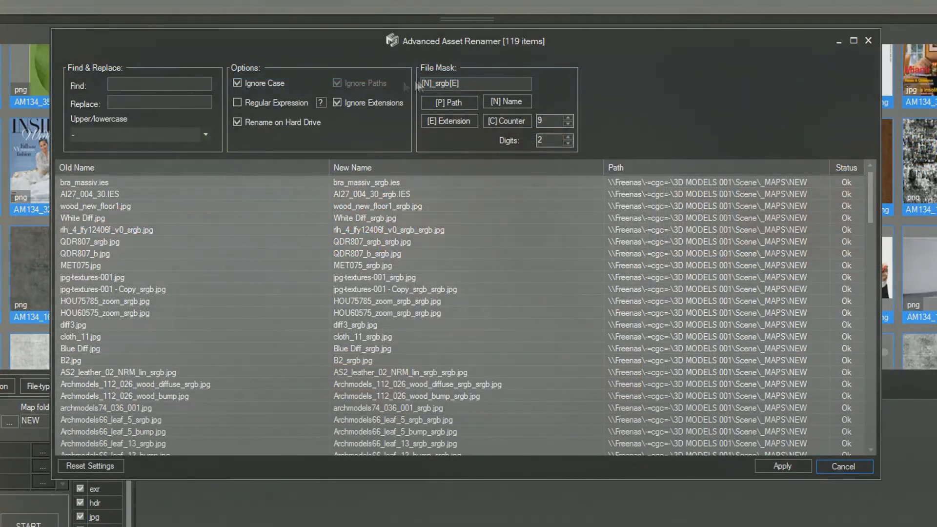
pyautogui.moveTo(419, 86); pyautogui.dragTo(375, 82)
pyautogui.write('Sce')
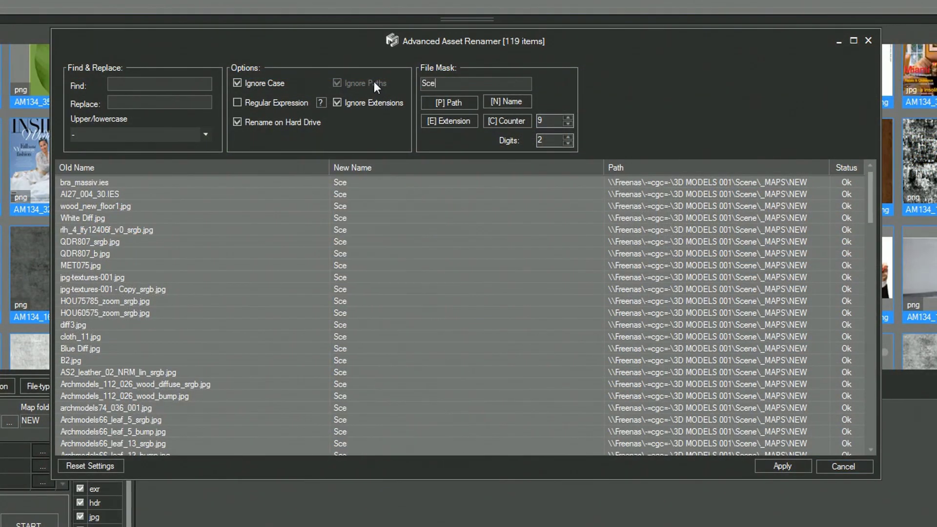
pyautogui.write('ne-0')
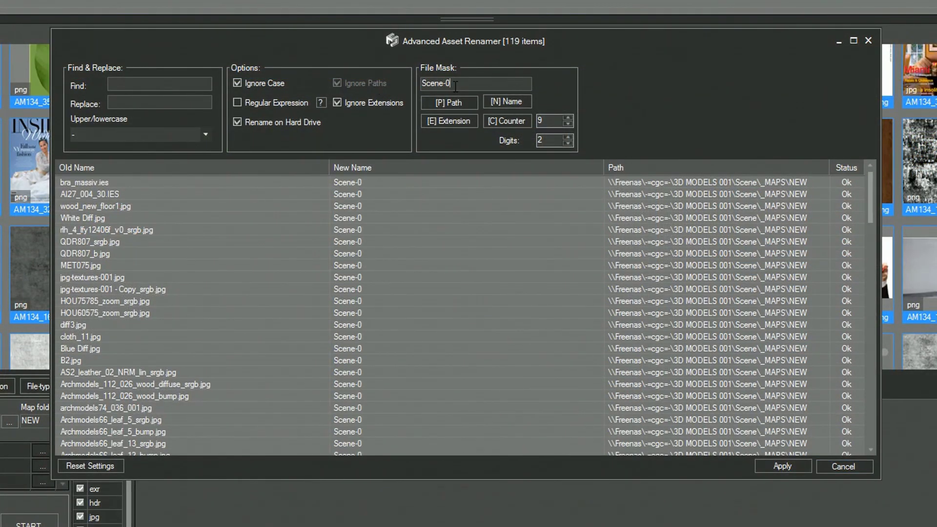
pyautogui.write('03-')
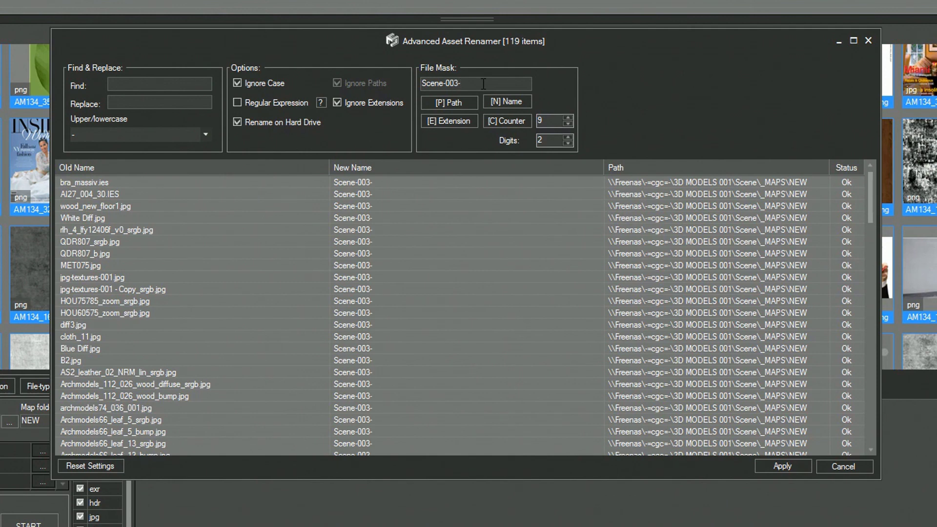
# Append a three-digit counter starting at 000 and each file's original extension
pyautogui.click(512, 121)
pyautogui.click(451, 121)
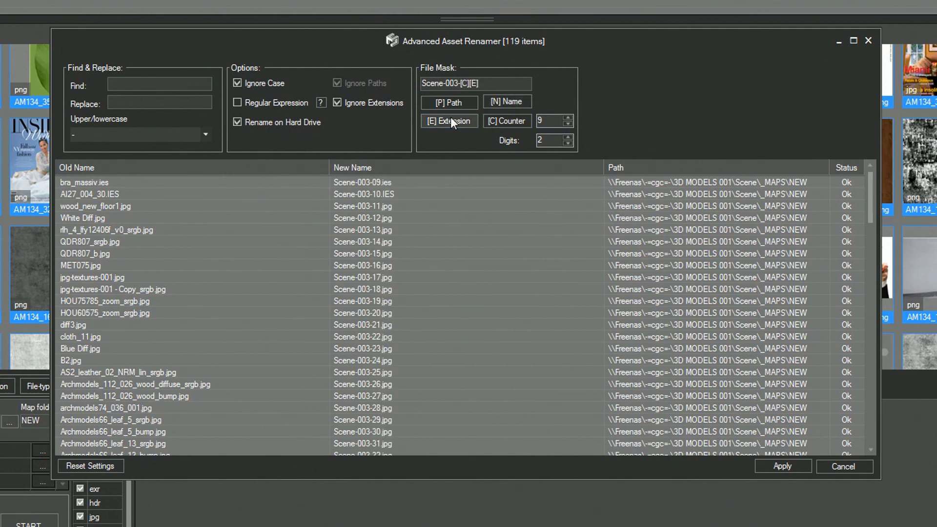
pyautogui.click(568, 124)
pyautogui.click(567, 124)
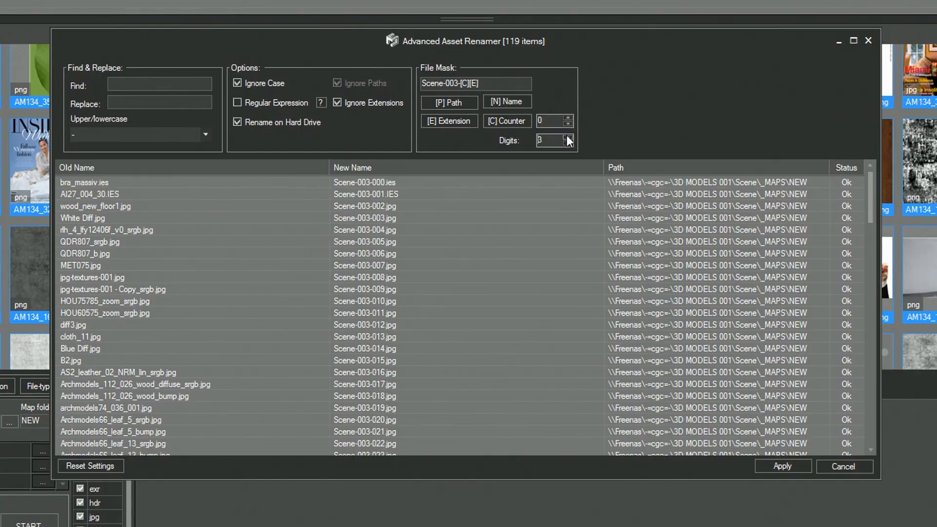